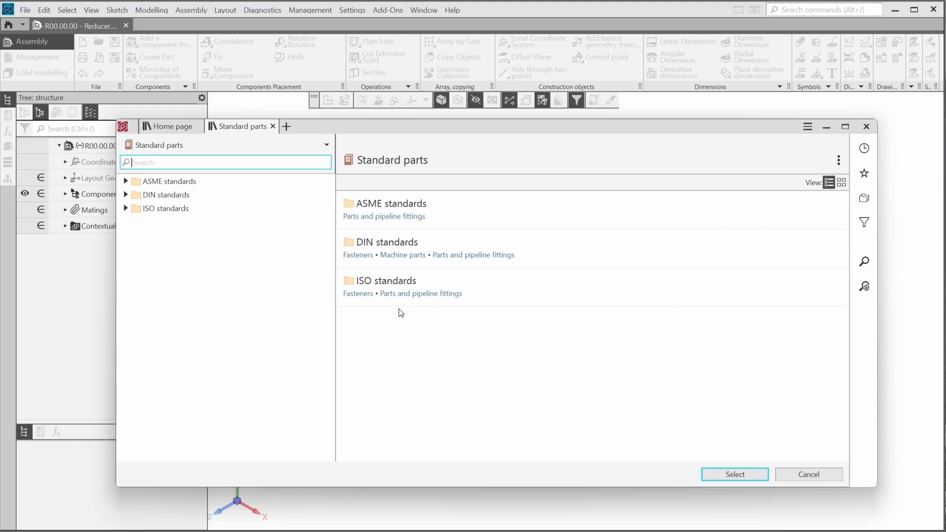
Step: Open the hexagon head Bolt DIN 609 (AB) among the DIN fasteners in the standard parts library
click(125, 195)
click(134, 209)
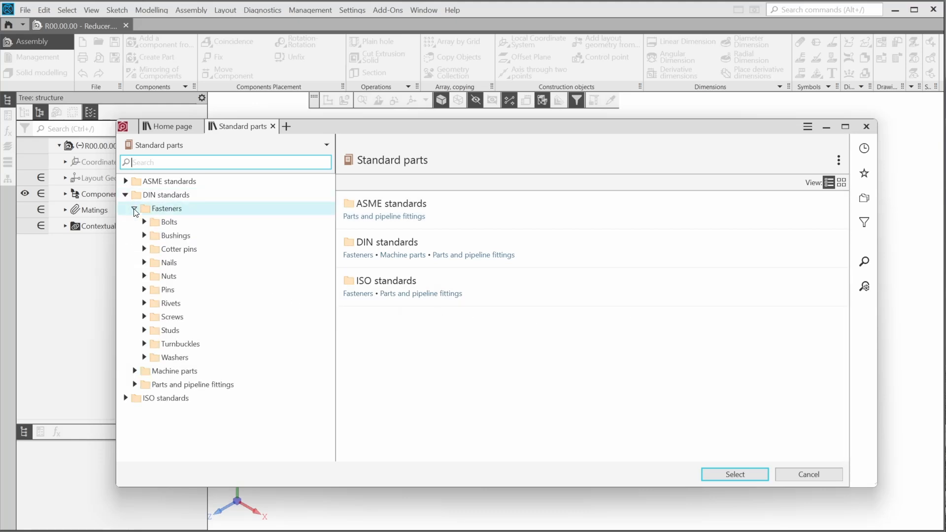
click(144, 222)
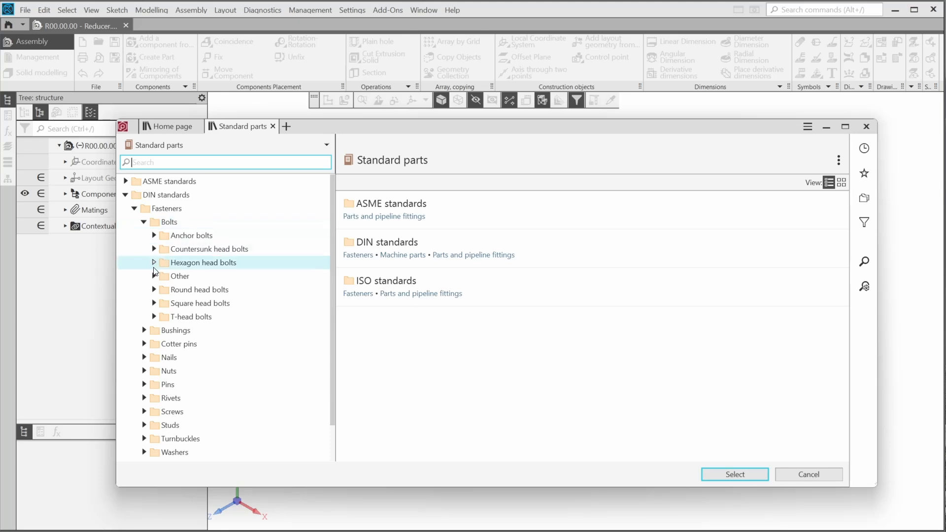
click(154, 262)
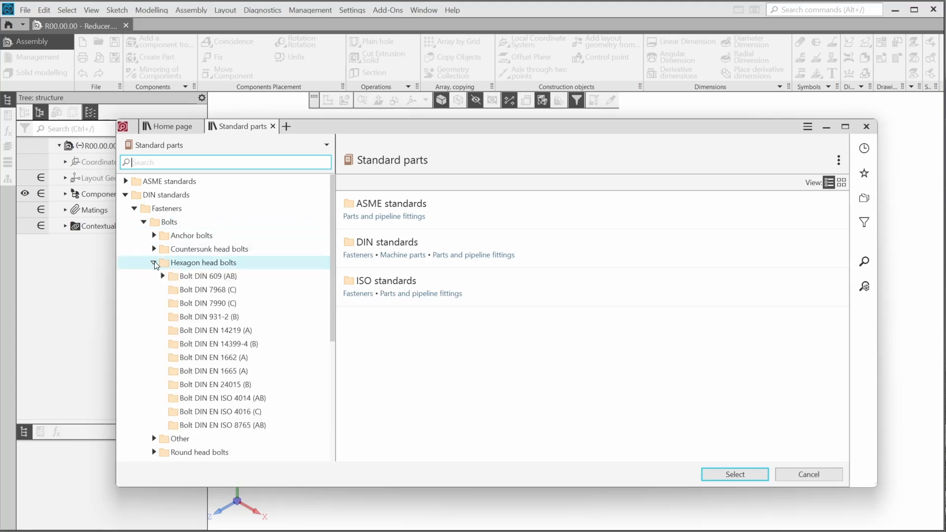
click(164, 276)
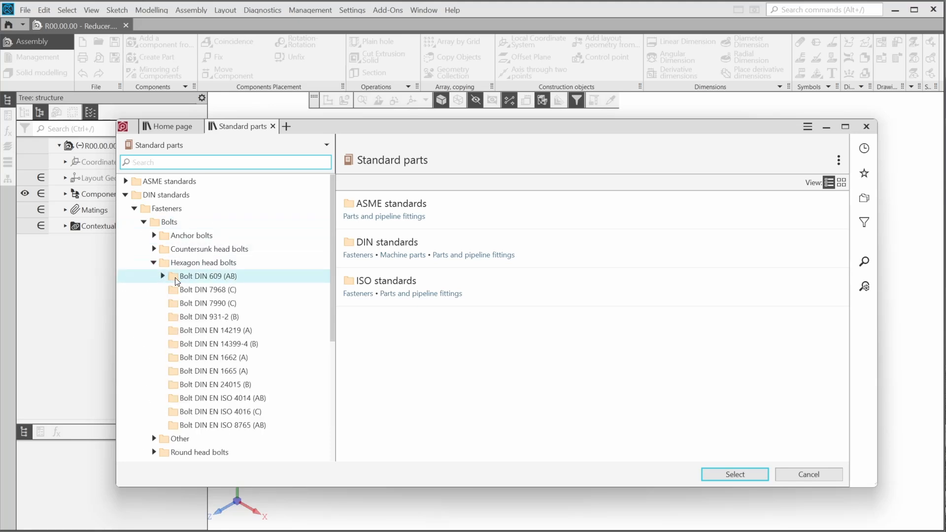
click(175, 277)
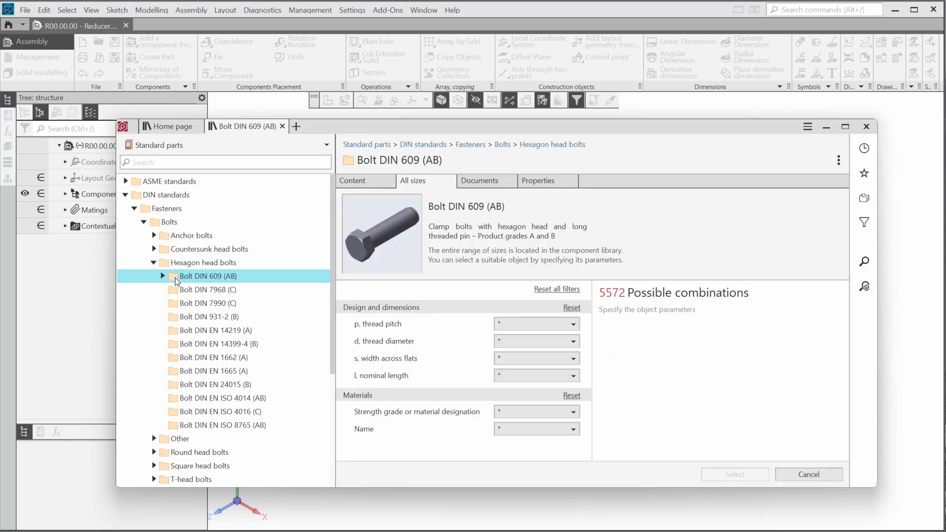
Step: Choose the DIN 609 bolt with thread diameter 10, nominal length 32 and thread pitch 1.5 for insertion
click(547, 341)
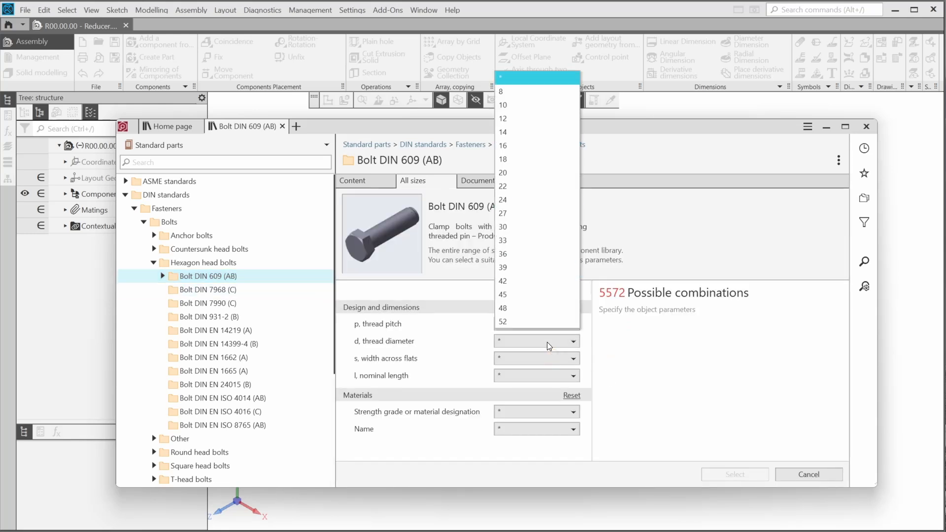
click(498, 105)
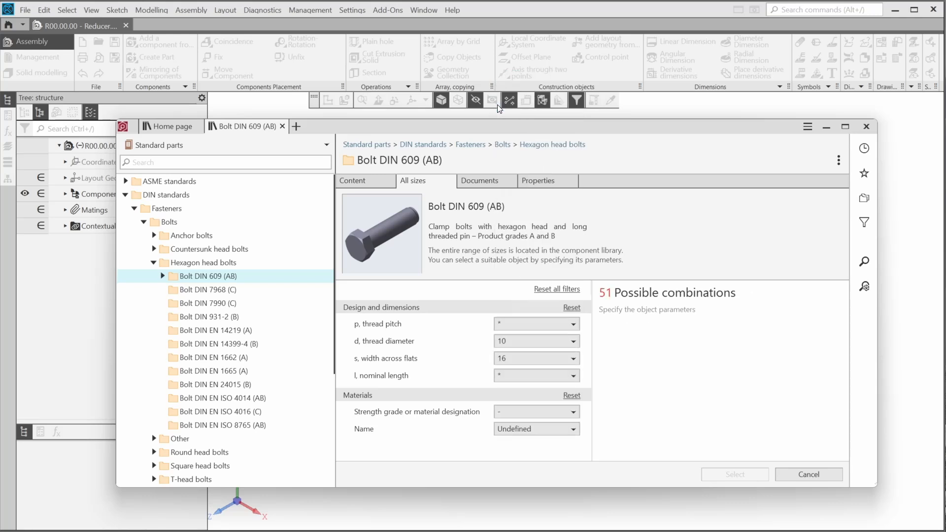
click(528, 374)
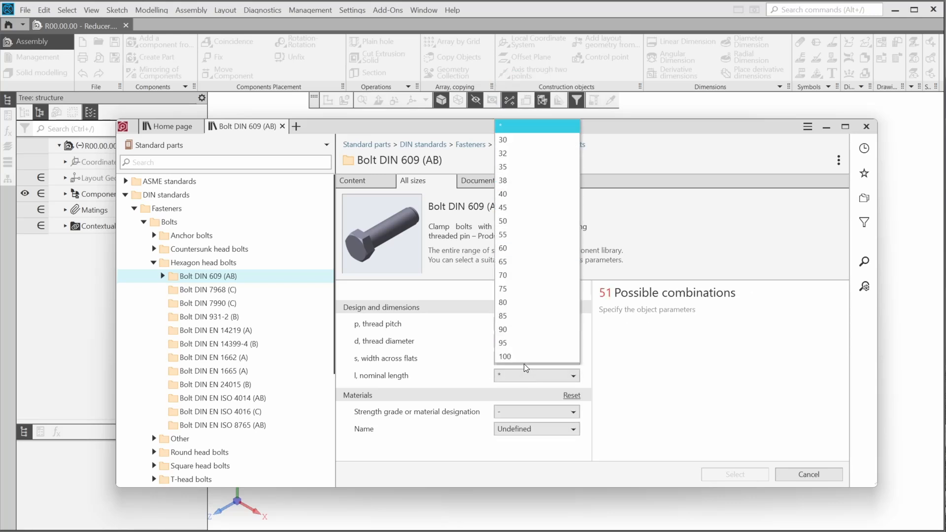
click(513, 154)
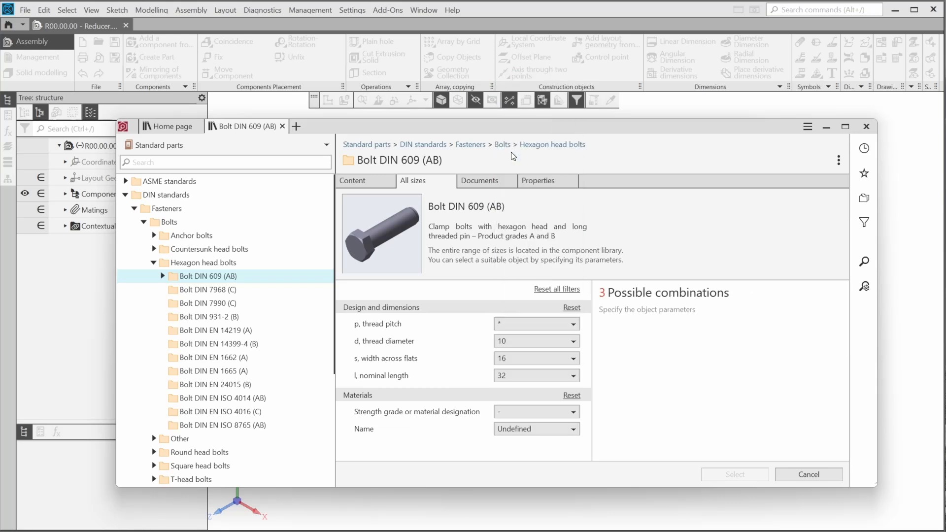
click(505, 325)
click(511, 376)
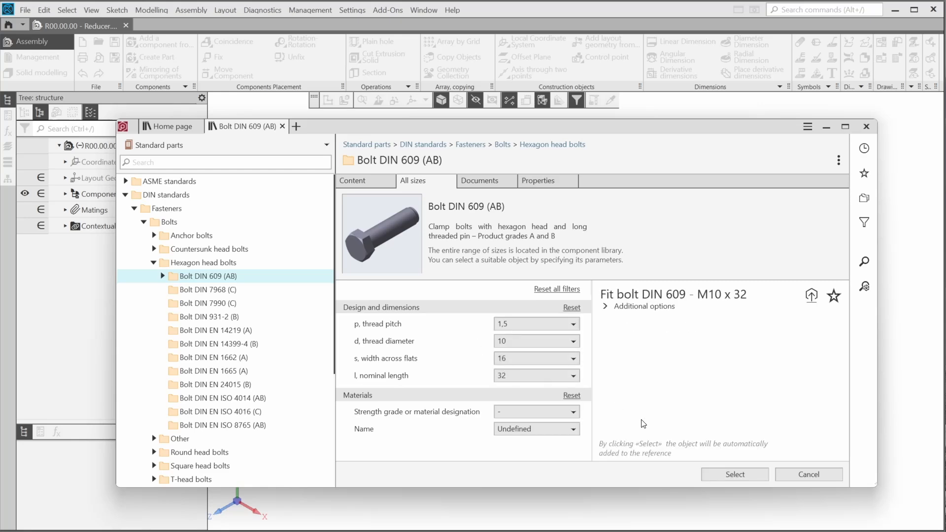
click(726, 472)
Step: Place bolts in the two holes on one side of the cover flange, coincident with its top face and coaxial with each hole
scroll(484, 333, up, 10)
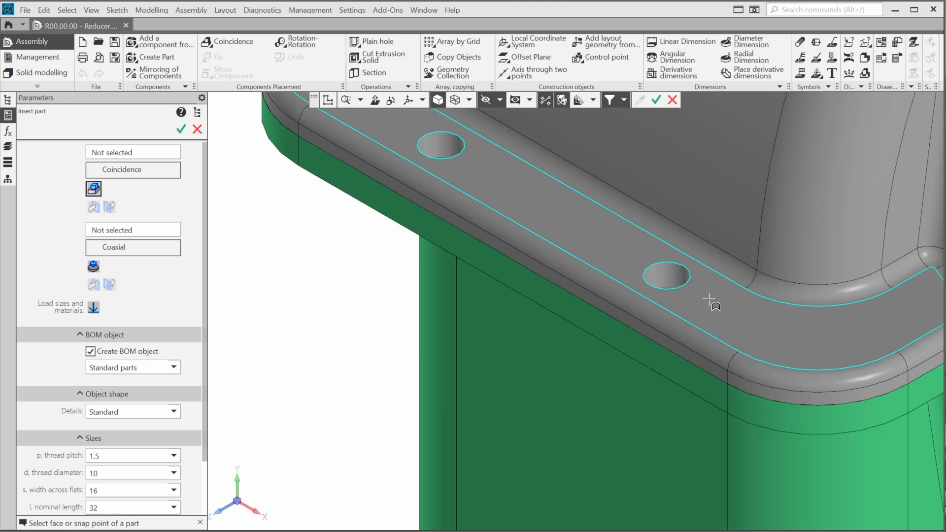
click(709, 299)
click(661, 272)
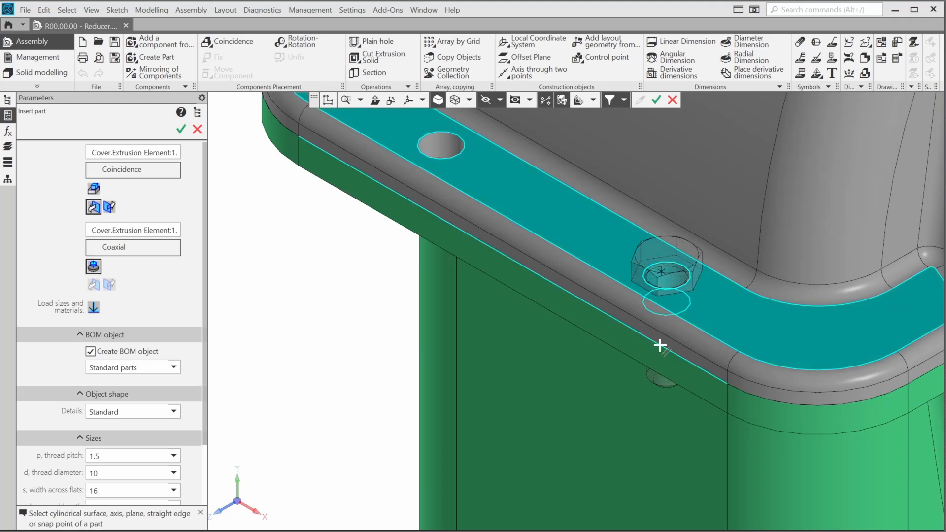
click(181, 129)
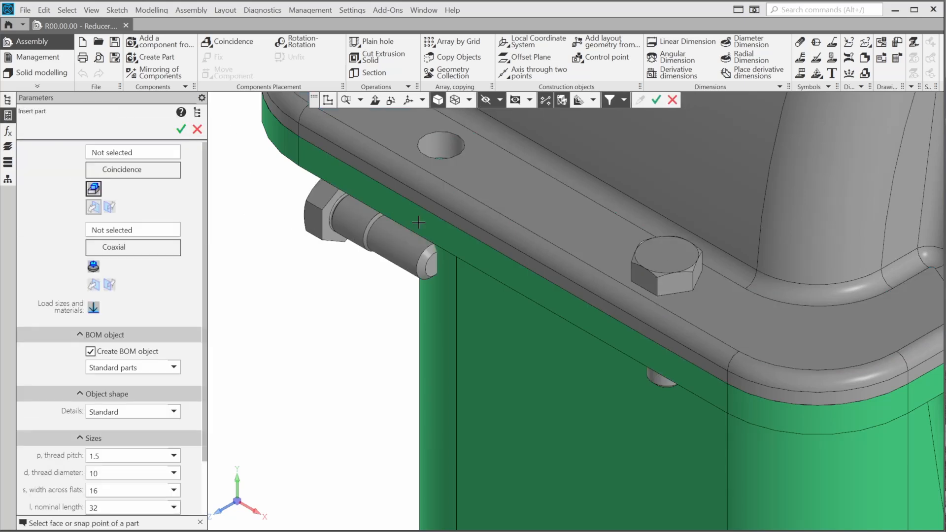
click(470, 174)
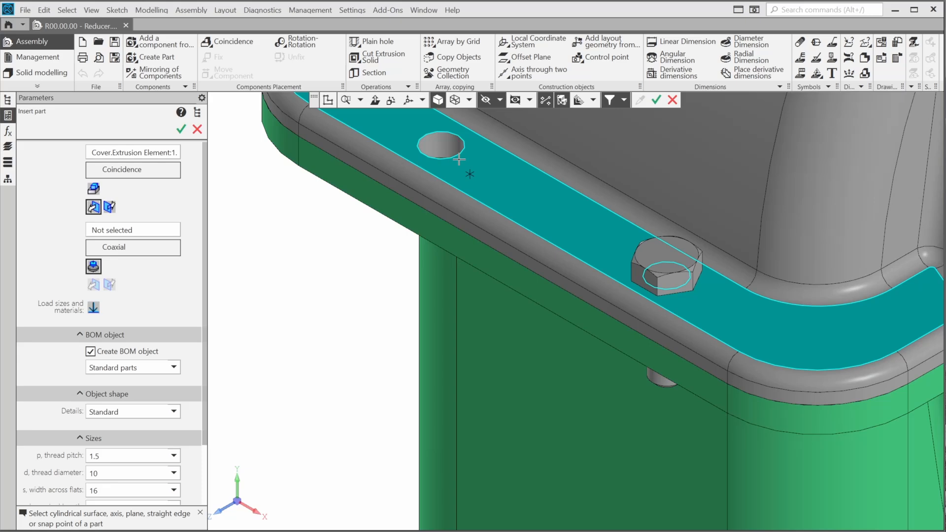
click(430, 143)
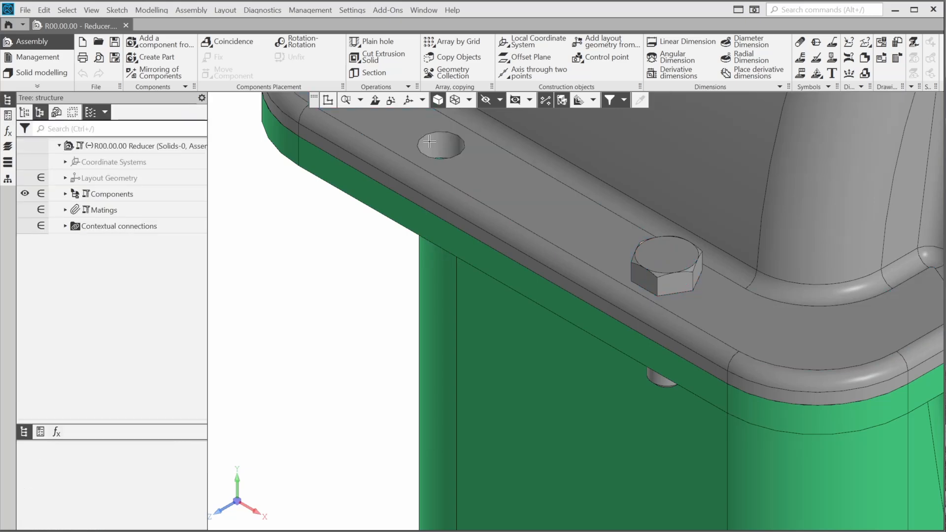
Step: Place a third bolt on the opposite side of the cover flange, coincident with its face and coaxial with the hole farther from the bearing boss
scroll(465, 170, down, 5)
middle_drag(706, 177, 598, 201)
scroll(720, 265, up, 5)
click(682, 243)
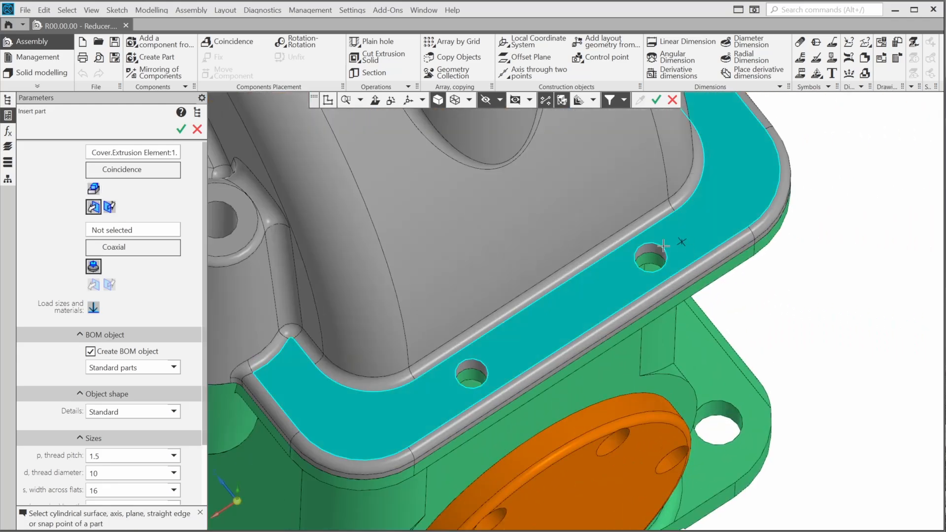
click(653, 252)
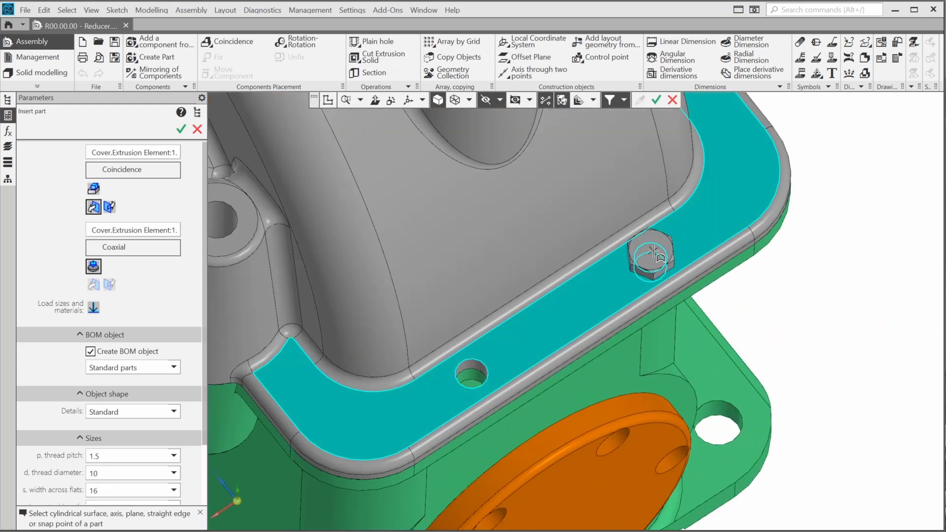
middle_click(753, 281)
Step: Place the fourth bolt in the remaining hole on that flange side and finish inserting bolts
scroll(499, 331, up, 4)
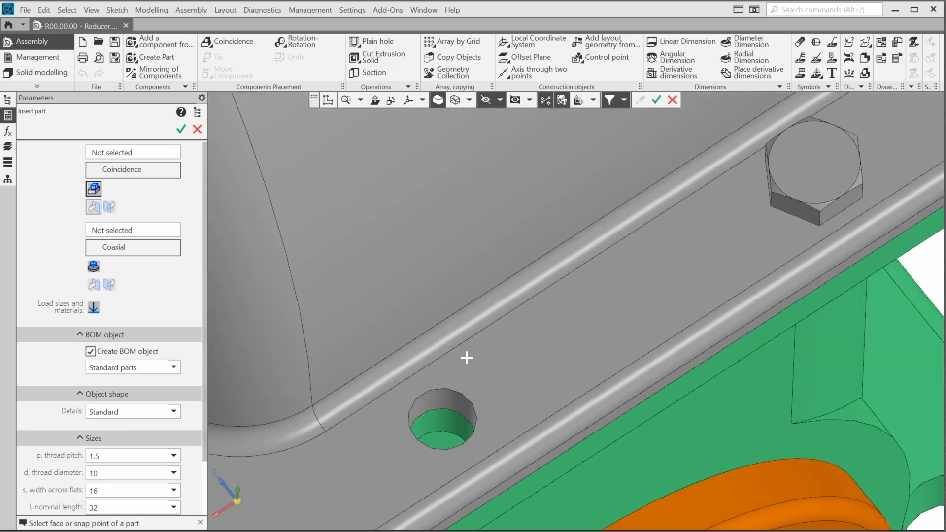
click(468, 364)
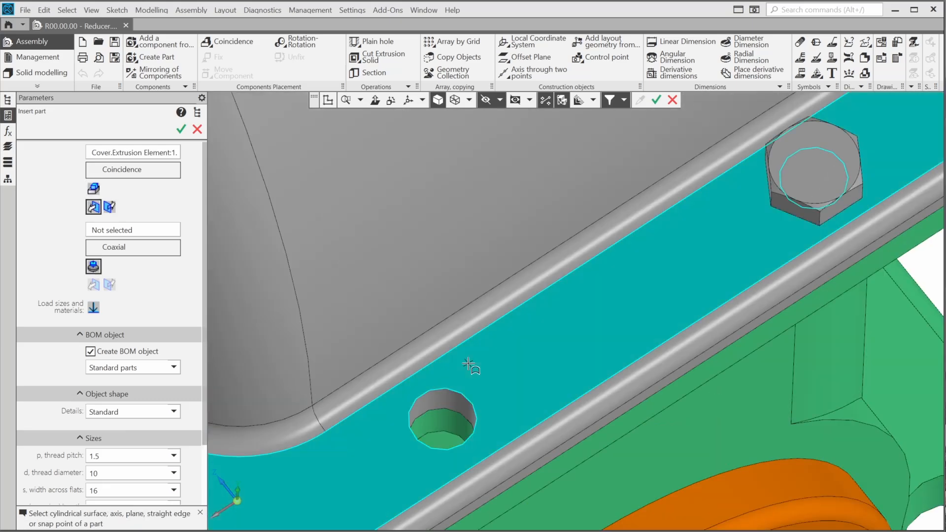
click(438, 397)
middle_click(545, 340)
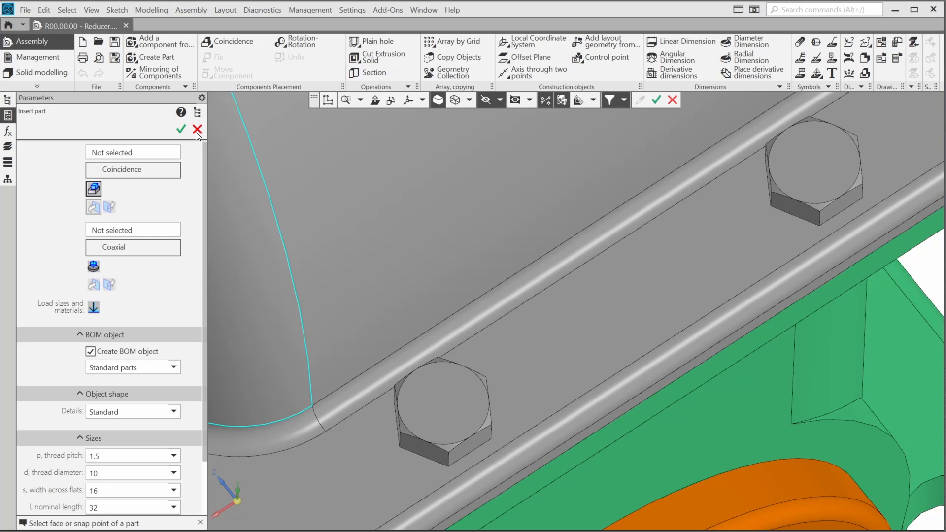
click(197, 130)
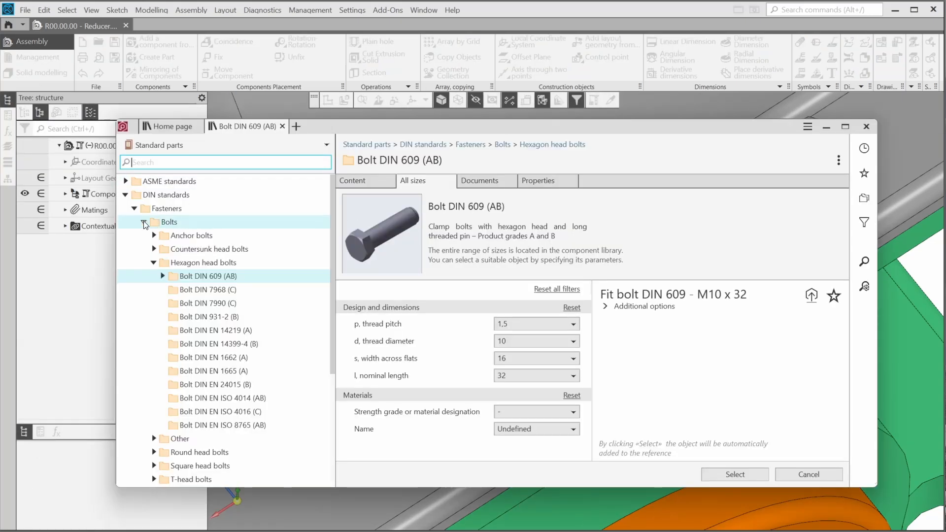
Step: Choose the spring Washer DIN 6796 with nominal thread diameter 10 from the DIN washers for insertion
click(143, 222)
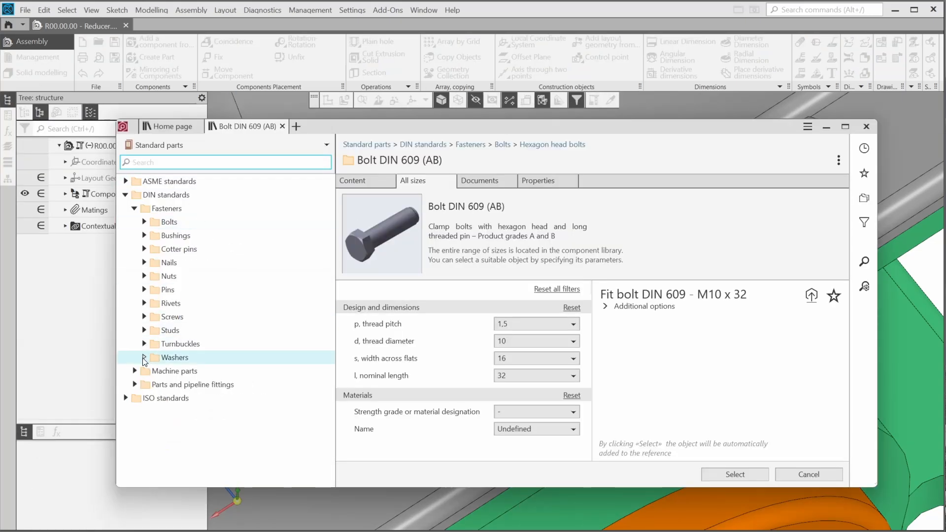
click(144, 358)
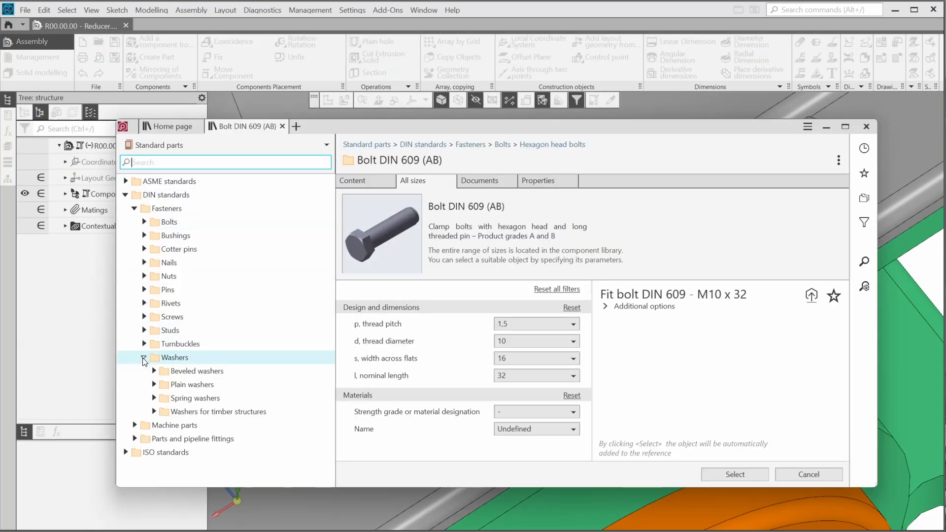
click(154, 399)
click(209, 413)
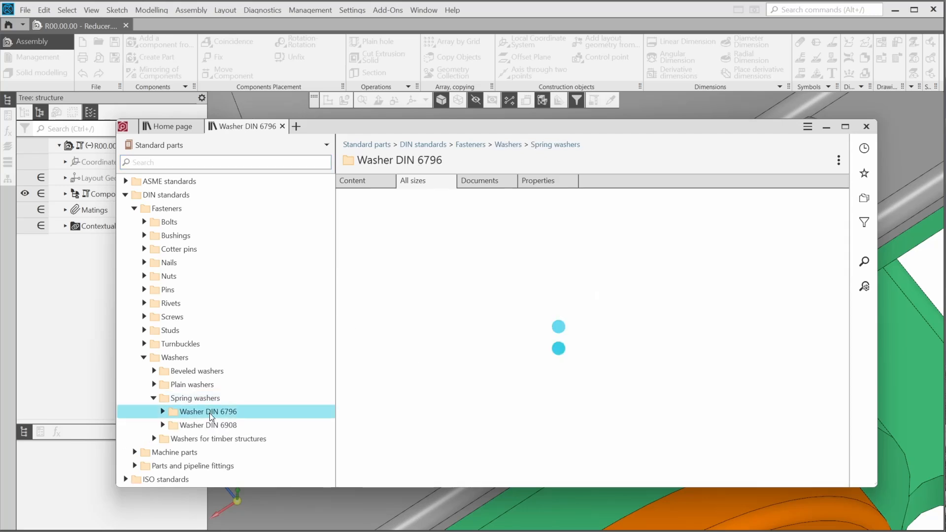
click(543, 323)
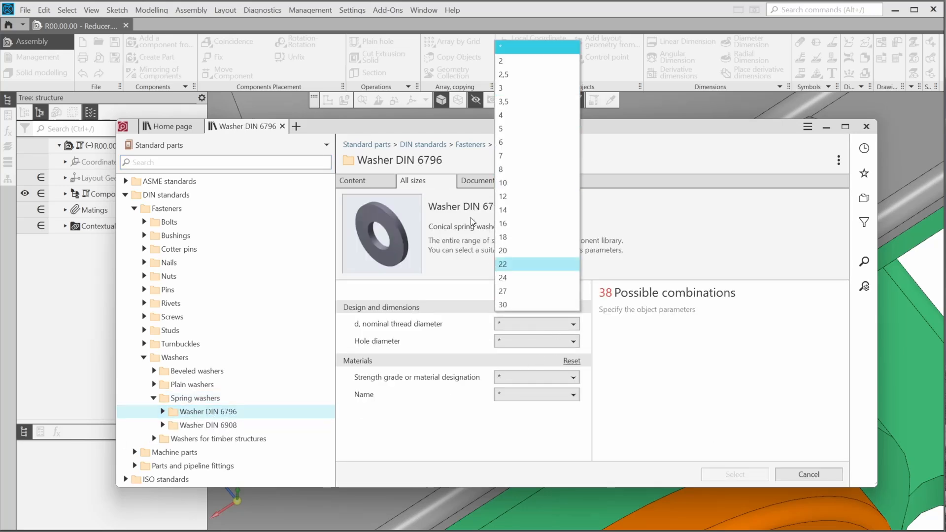
click(503, 182)
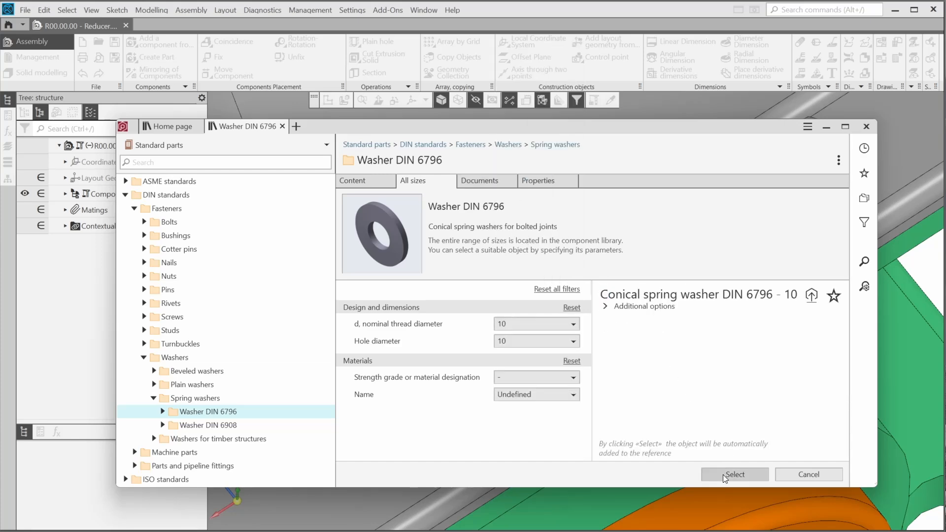
click(723, 474)
Step: Place a washer against the underside of the housing flange, coaxial with the first protruding bolt
middle_drag(582, 423, 587, 303)
scroll(781, 335, up, 3)
scroll(733, 350, up, 2)
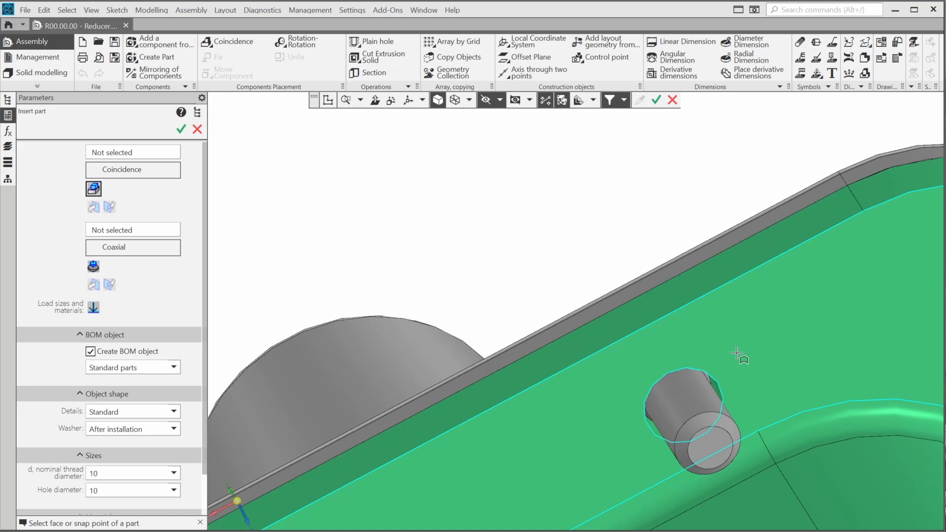
click(732, 353)
click(687, 396)
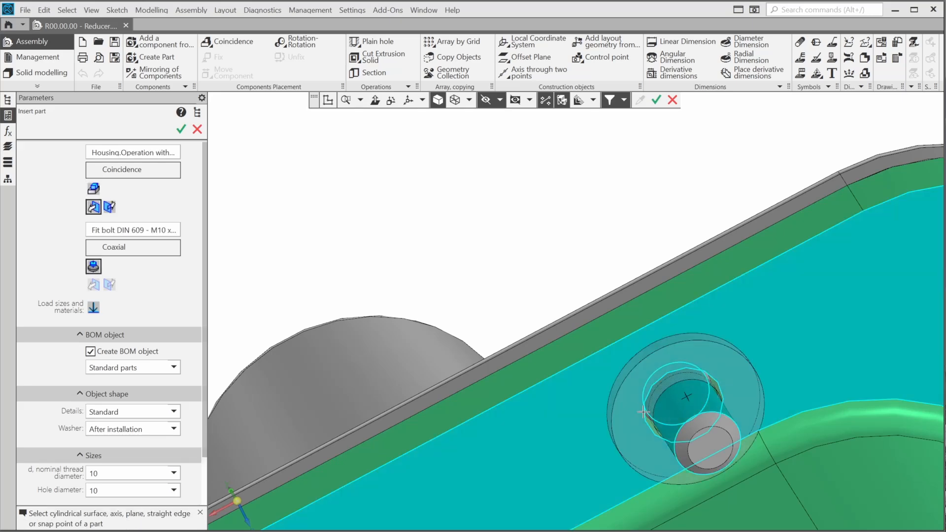
middle_drag(603, 414, 595, 389)
Step: Place a second washer on the neighbouring bolt on the same underside of the housing flange
click(604, 362)
click(583, 377)
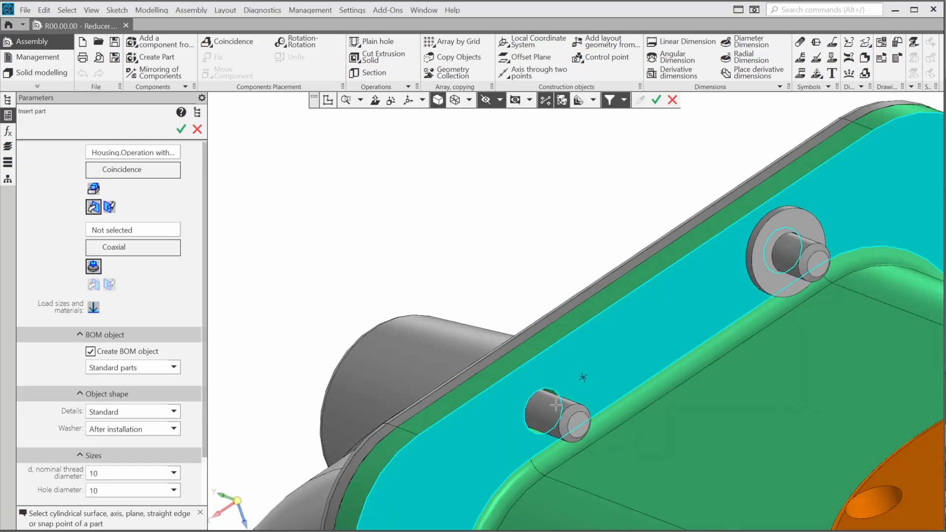
click(556, 408)
middle_click(599, 350)
Step: Place a third washer on the bolt nearest the corner at the opposite side of the housing flange's underside
middle_drag(598, 349, 696, 370)
middle_drag(769, 297, 577, 500)
scroll(546, 281, up, 3)
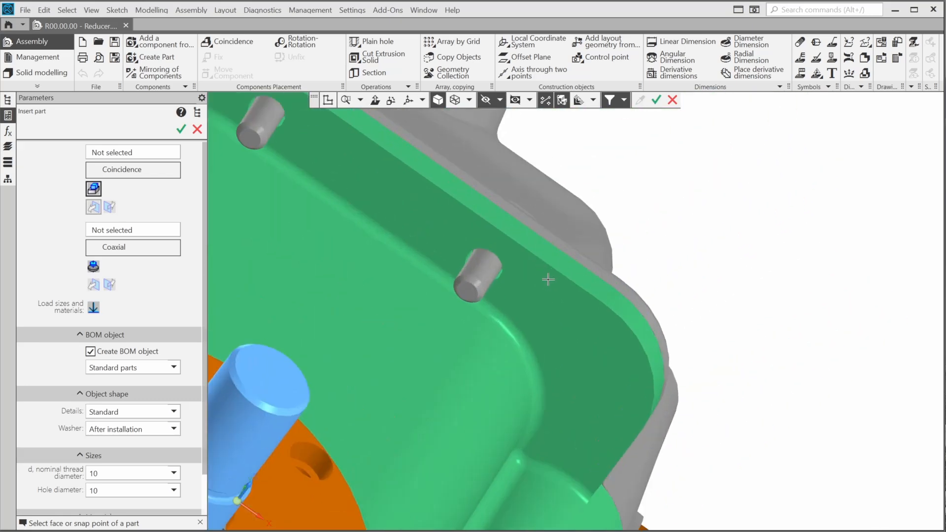
click(522, 289)
click(474, 270)
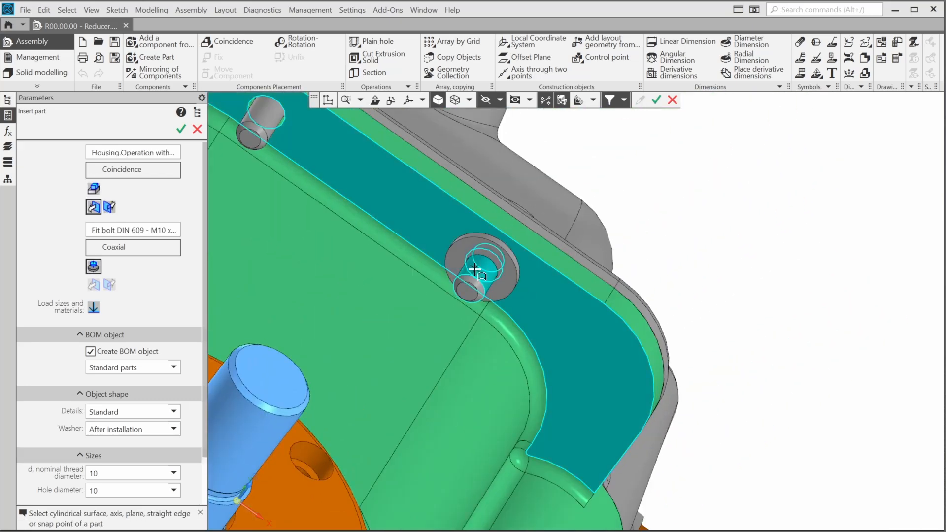
middle_click(410, 242)
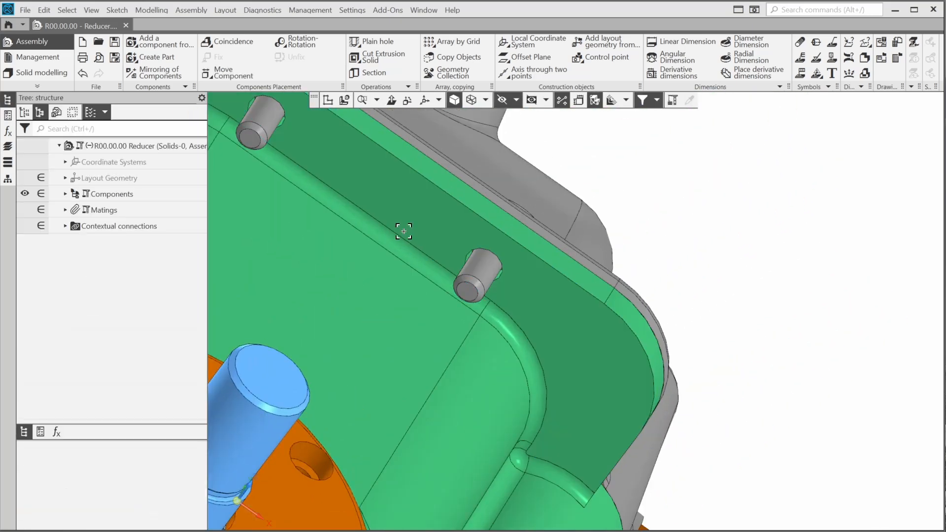
Step: Place the fourth washer on the last bare bolt under the housing flange and finish inserting washers
click(298, 143)
click(271, 116)
middle_click(315, 161)
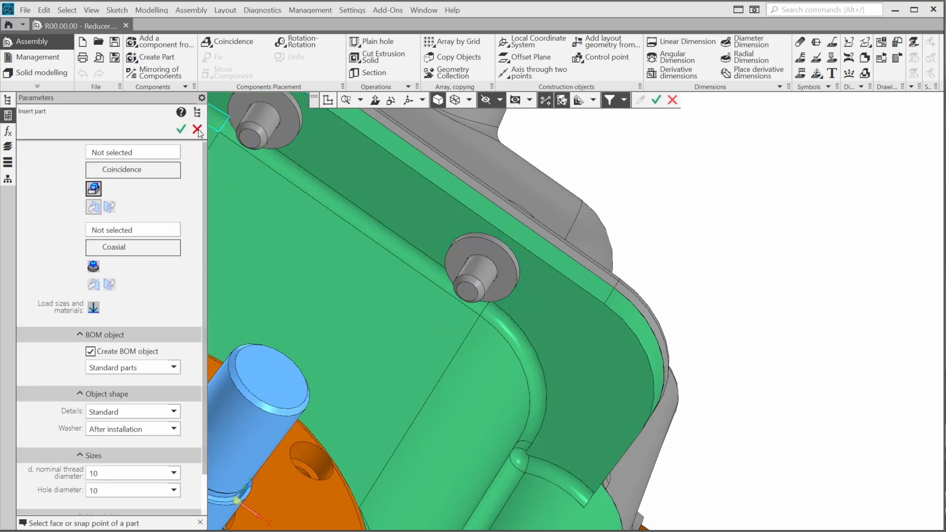
click(197, 130)
Step: Choose the hexagon nut DIN EN ISO 4032 (AB) with thread diameter 10 from the DIN standards library for insertion
click(144, 356)
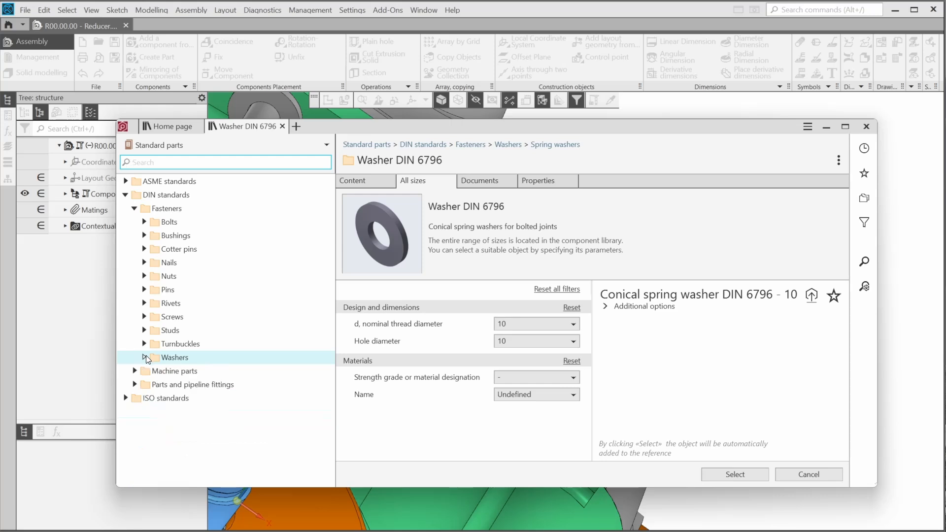
click(145, 276)
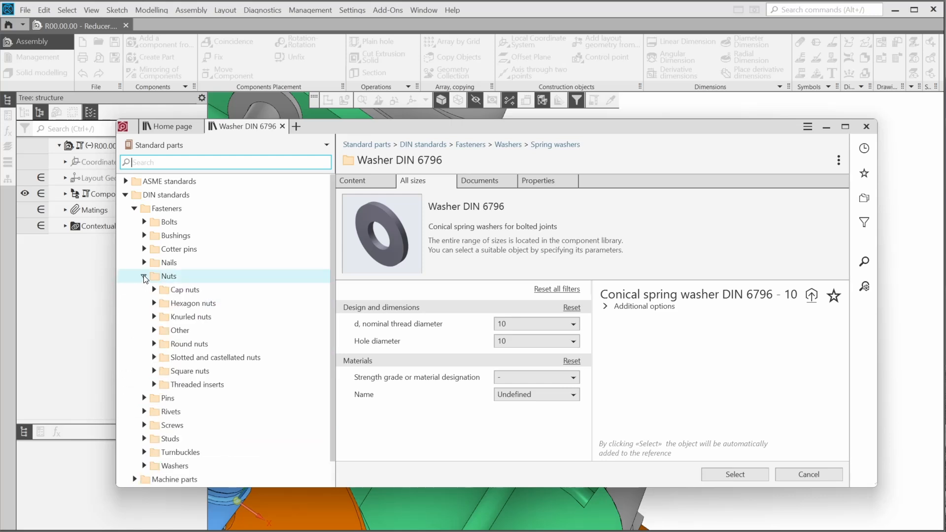
click(154, 304)
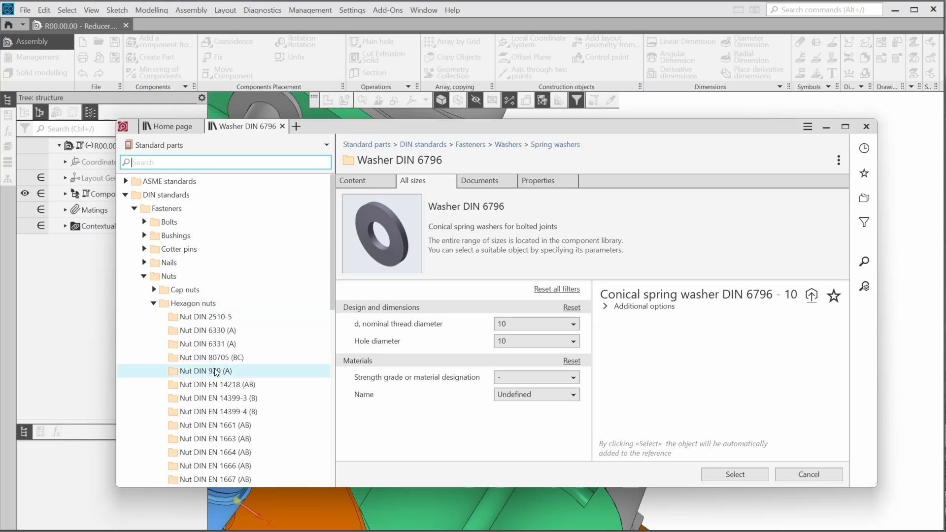
scroll(217, 370, down, 3)
click(219, 426)
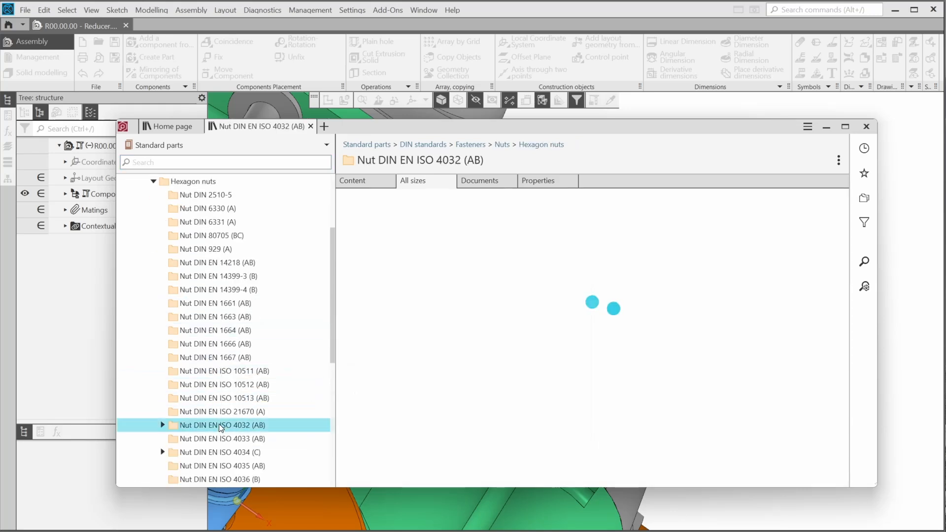
click(512, 344)
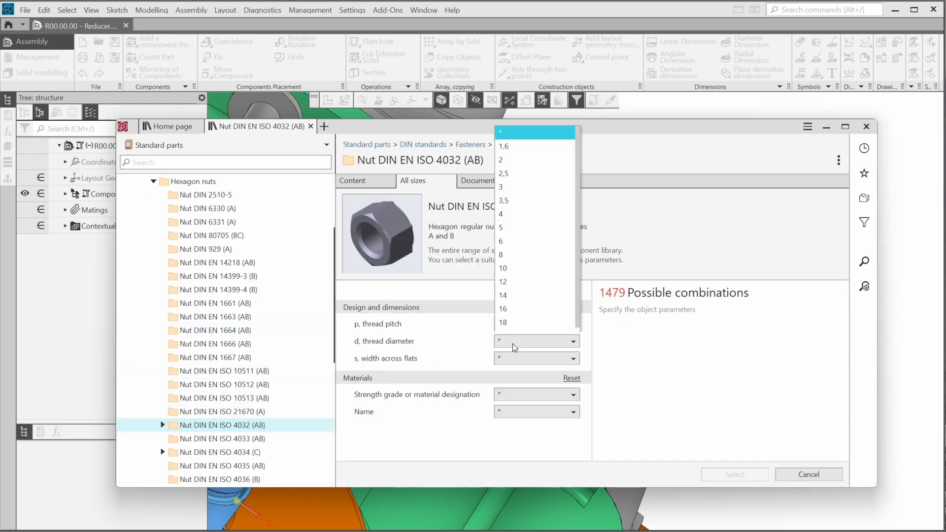
scroll(504, 301, down, 1)
click(510, 161)
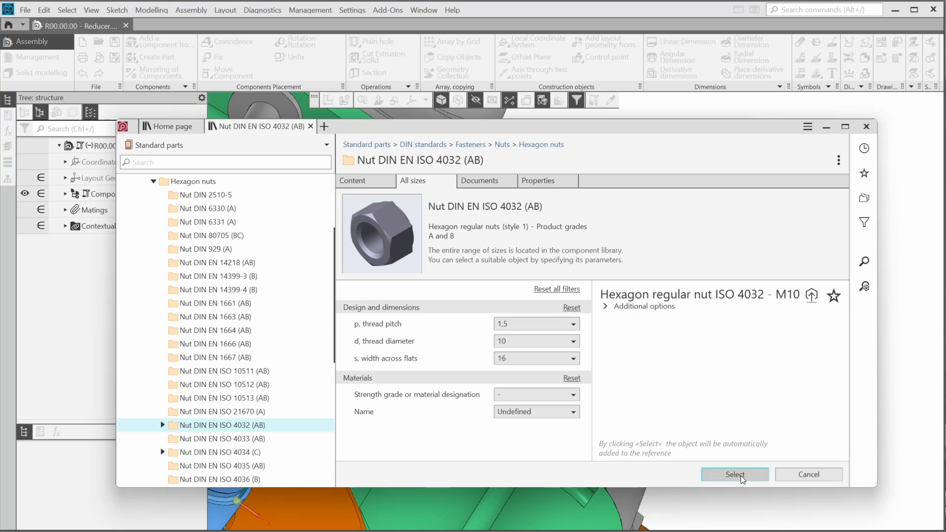
click(735, 475)
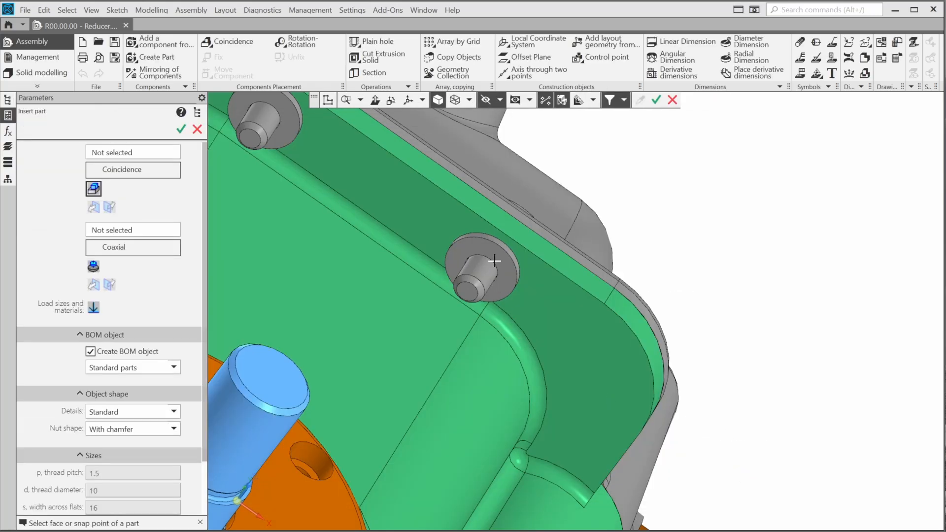
Step: Place a nut against the washer nearest the flange corner, coaxial with its bolt
click(494, 260)
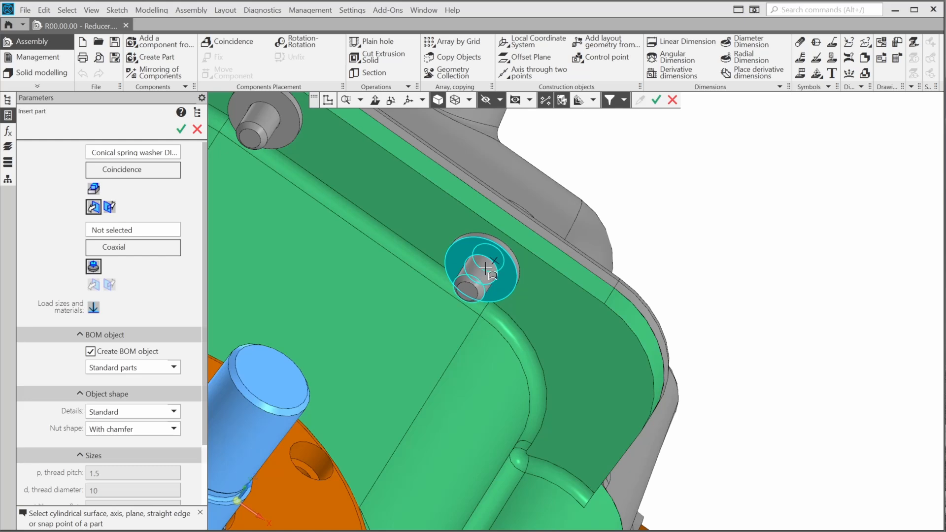
click(487, 268)
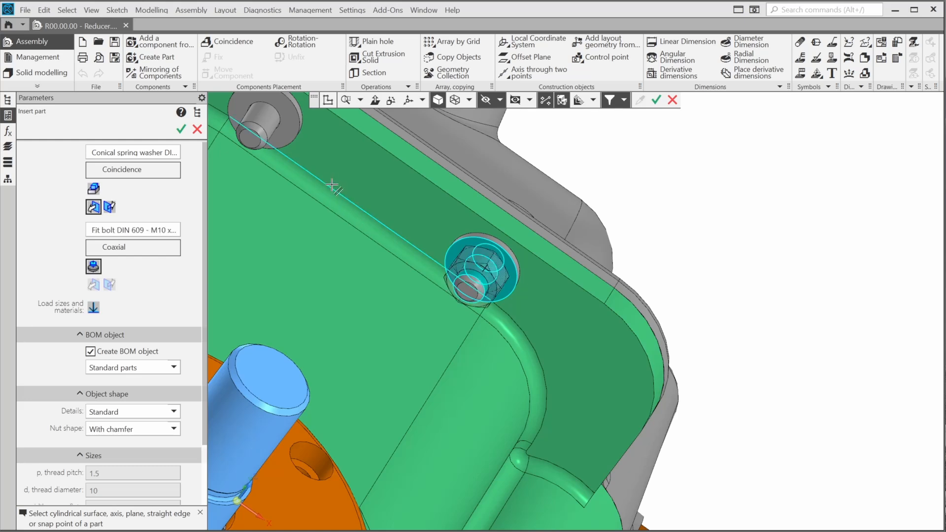
key(Return)
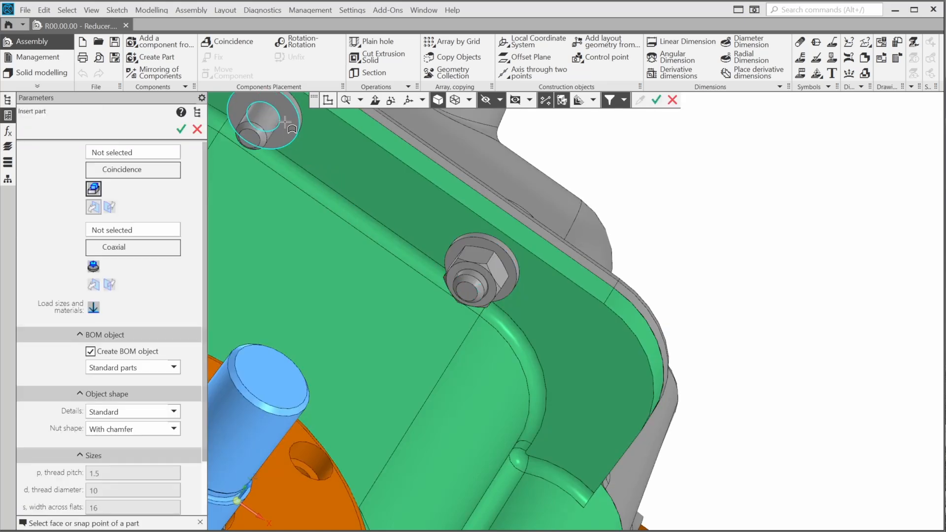
Step: Place a second nut on the washer of the neighbouring bolt along the same flange edge
click(284, 122)
click(268, 118)
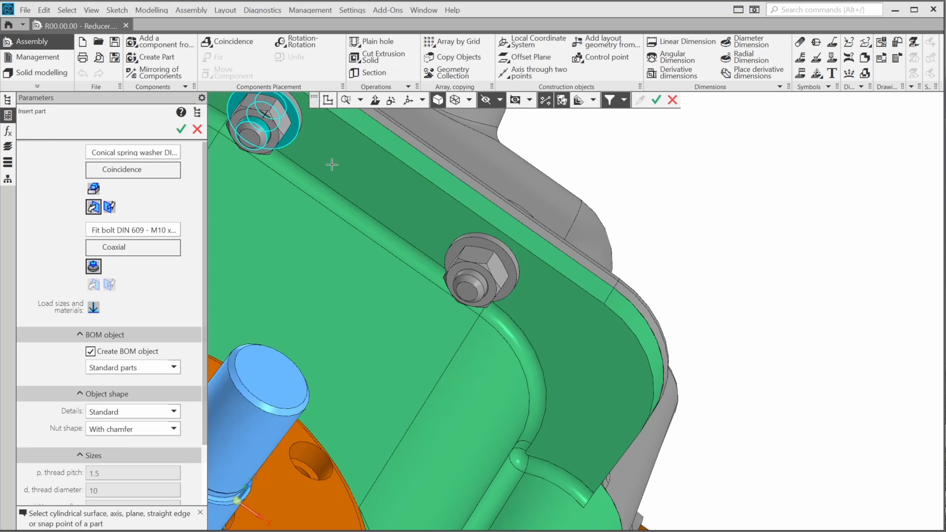
scroll(343, 166, down, 1)
key(Return)
Step: Place a third nut on the washer nearest the corner at the opposite end of the housing flange, coaxial with its bolt
middle_drag(344, 172, 492, 173)
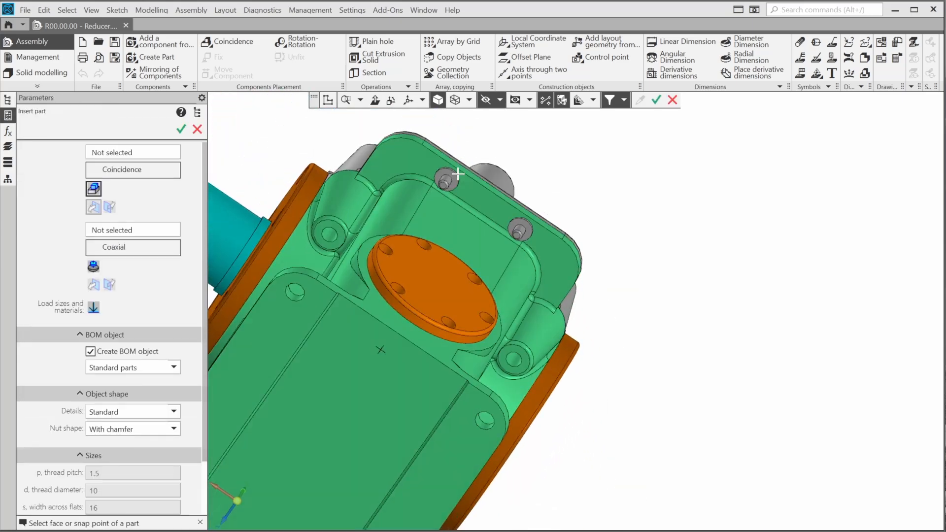
scroll(522, 166, up, 2)
scroll(523, 165, up, 2)
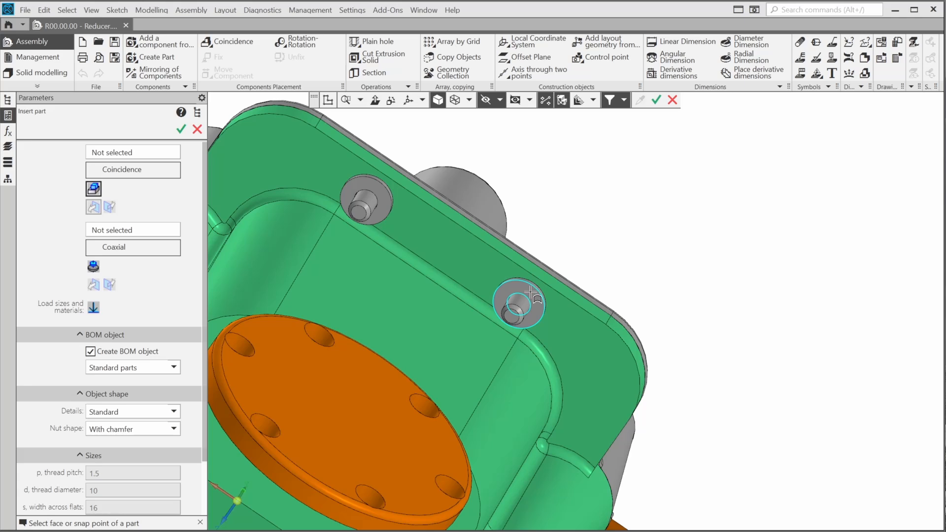
click(531, 293)
click(523, 302)
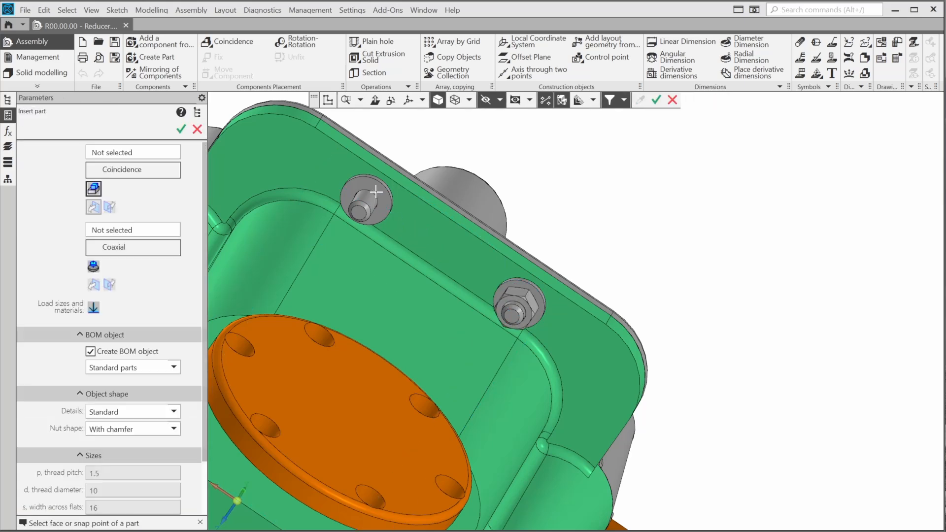
Step: Place the fourth nut on the last washered bolt under the flange and finish inserting nuts
click(373, 194)
click(369, 198)
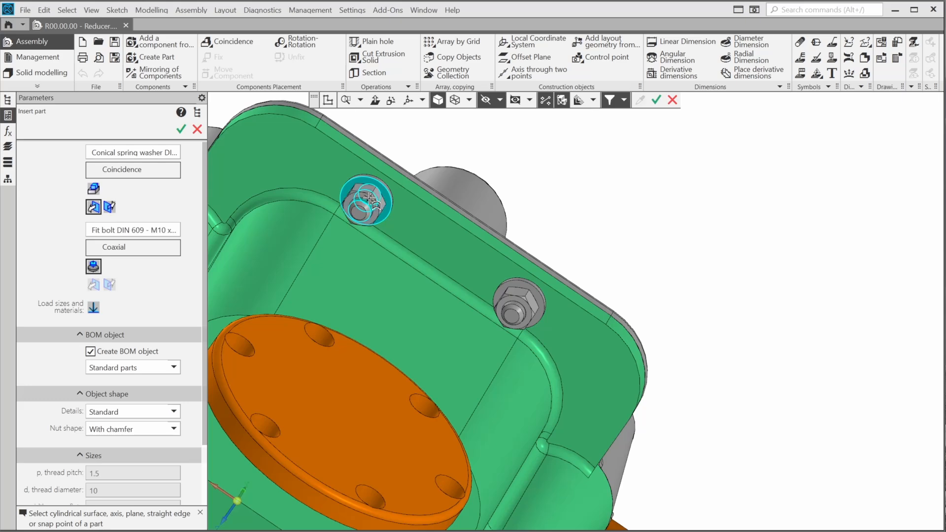
middle_click(407, 203)
scroll(600, 268, down, 6)
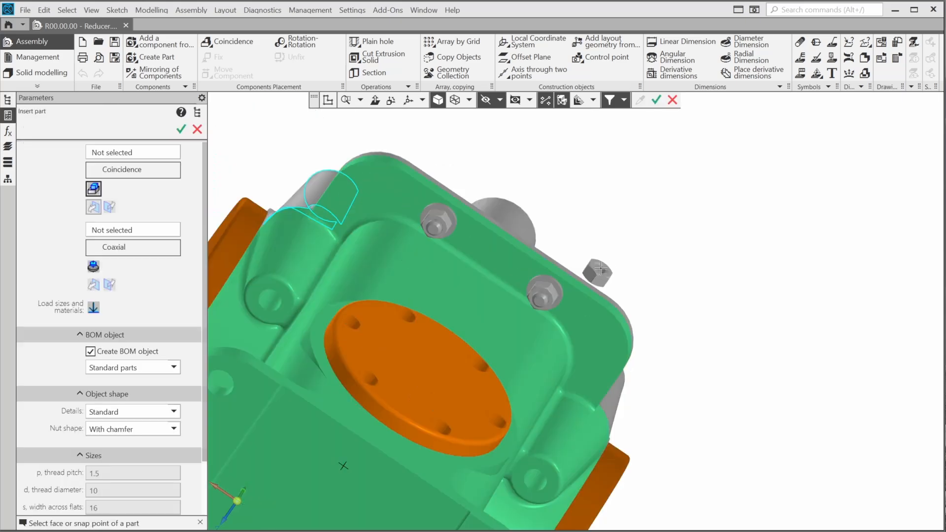
middle_drag(695, 266, 549, 240)
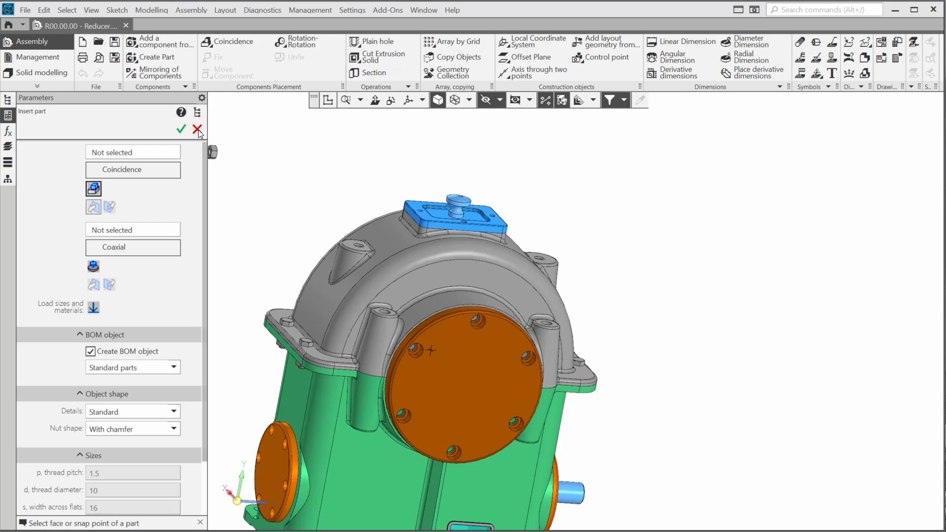
click(672, 100)
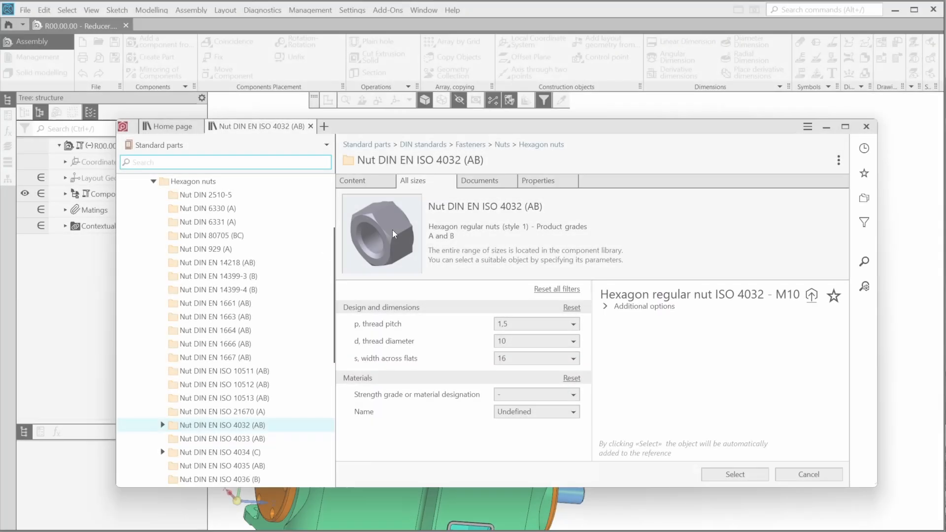
Step: Search the standard parts for ISO 7092 and choose Washer ISO 7092 (A) with nominal thread diameter 8 for insertion
click(217, 163)
text(ISO)
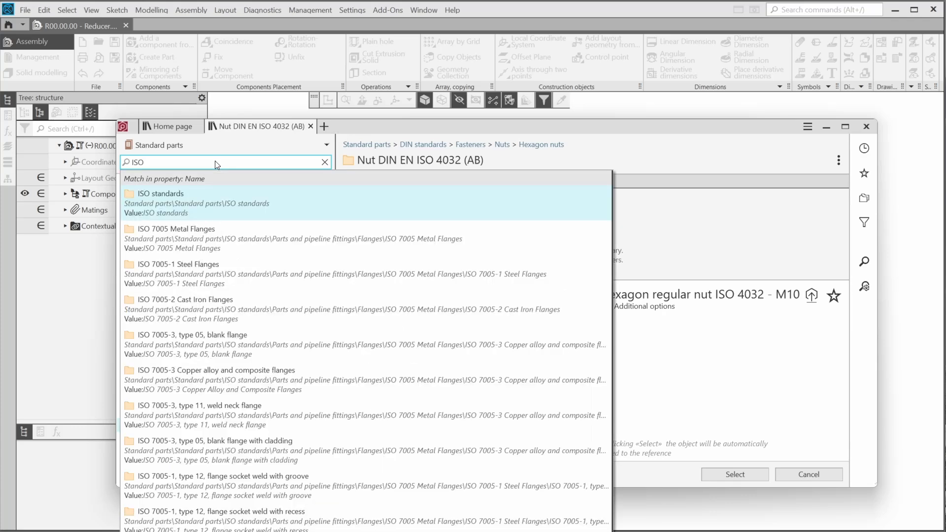
text( 7092)
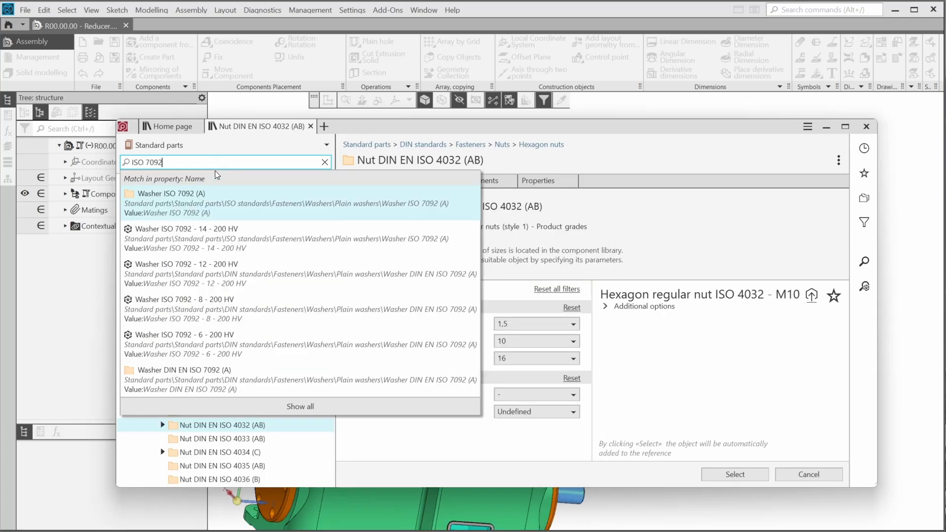
click(188, 206)
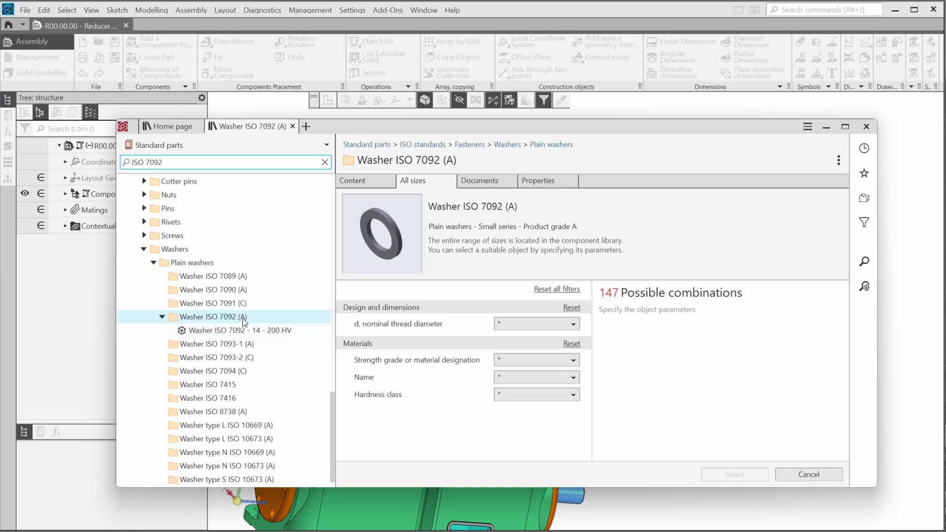
click(567, 326)
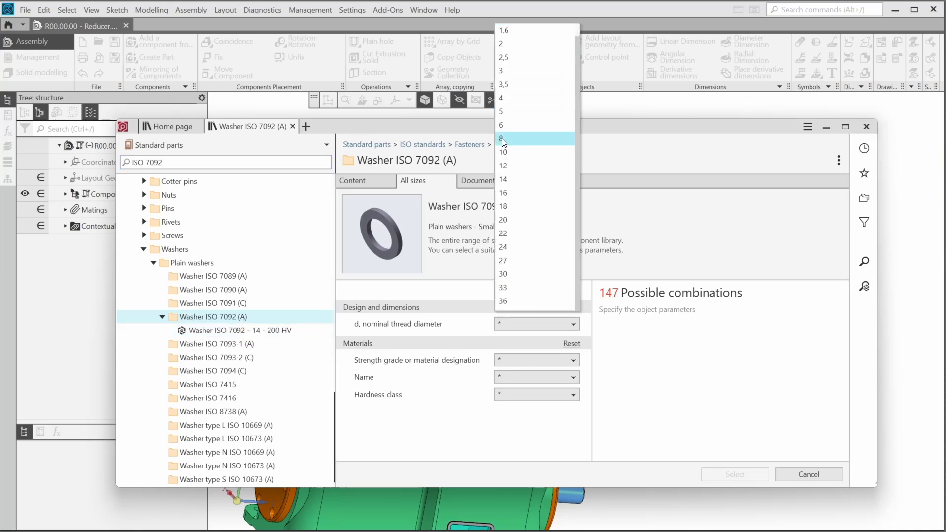
click(503, 140)
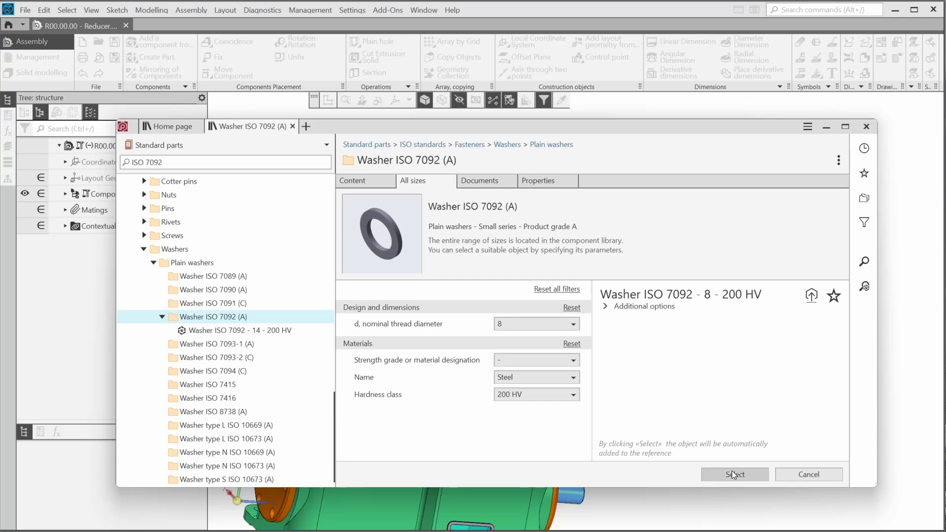
click(733, 474)
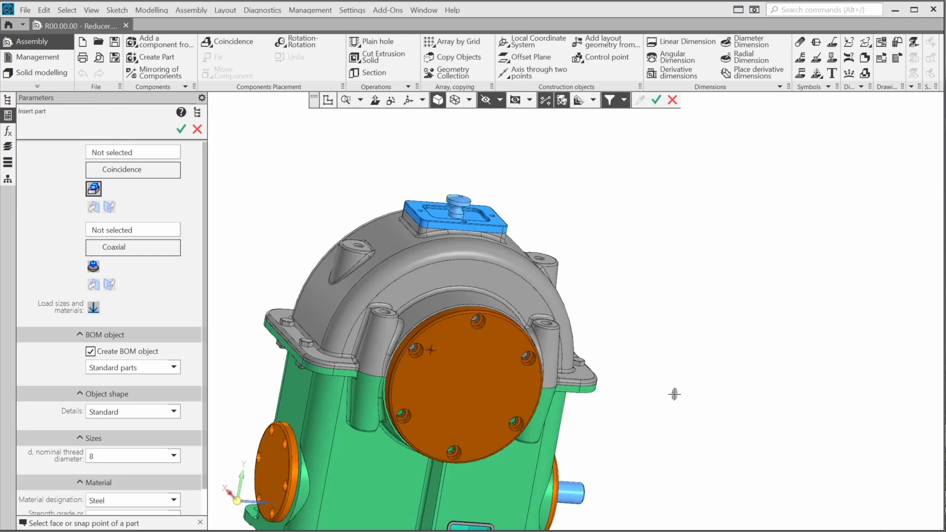
Step: Place a washer on the recess floor of an upper counterbored hole in the small shaft's end cover, coaxial with the hole
scroll(674, 395, down, 2)
middle_drag(673, 395, 635, 388)
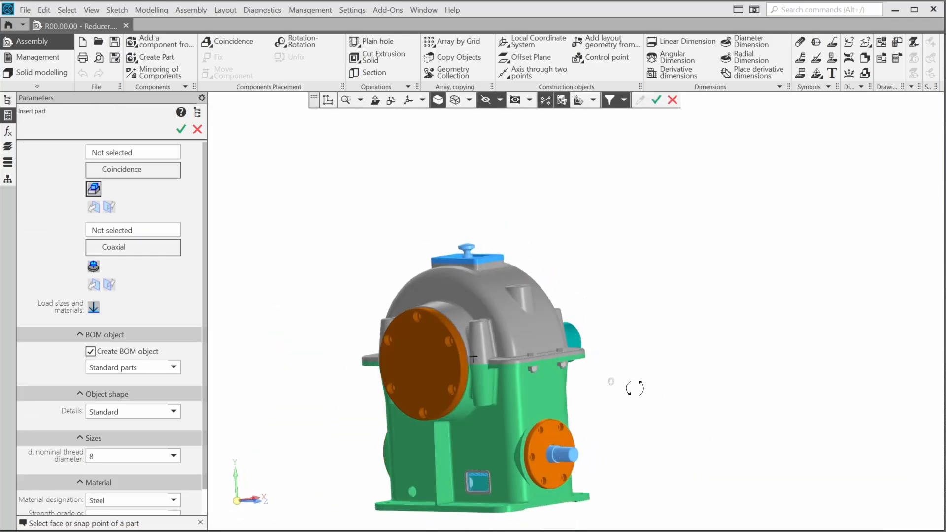
scroll(598, 416, up, 5)
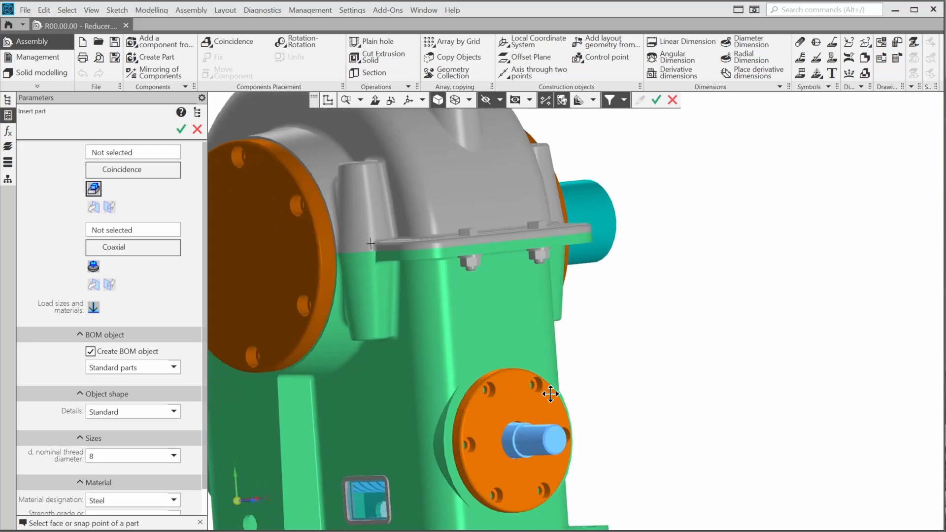
scroll(550, 394, down, 2)
scroll(552, 350, up, 4)
scroll(532, 341, up, 5)
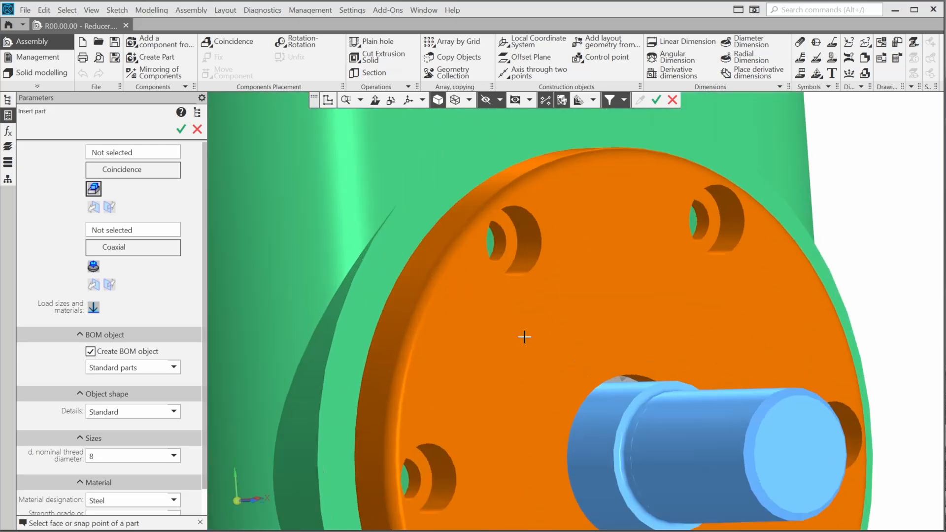
click(509, 209)
click(494, 227)
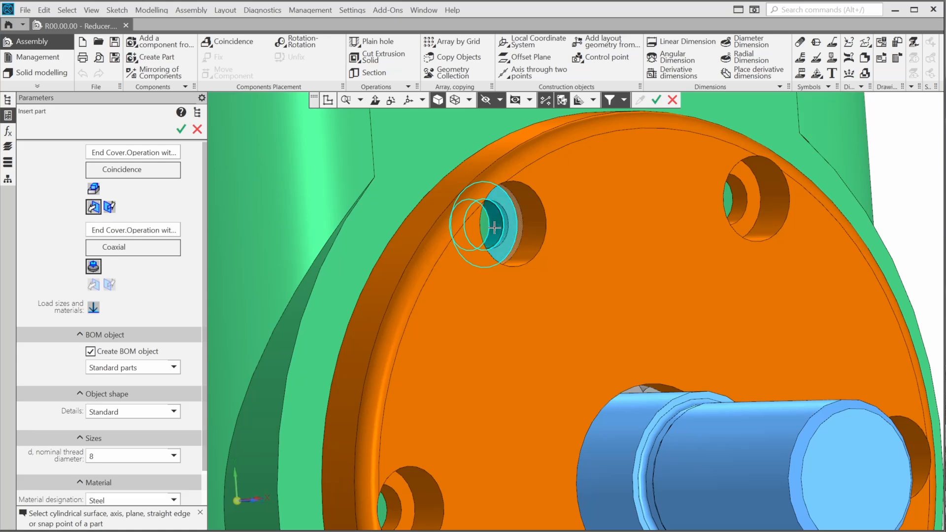
middle_click(571, 278)
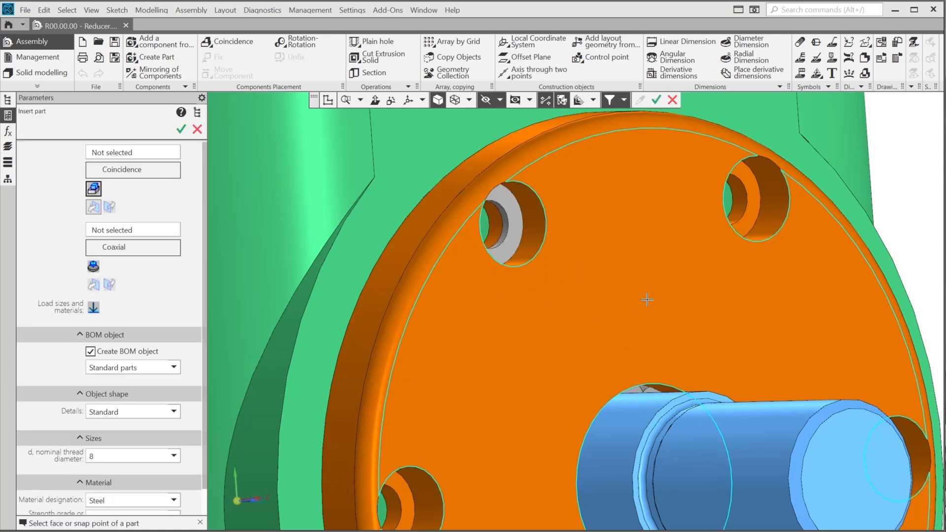
Step: Place a second washer coaxially in an upper counterbored hole of the closed end cover on the opposite side and finish inserting this size
scroll(648, 300, down, 9)
middle_drag(538, 162, 571, 296)
scroll(572, 295, up, 6)
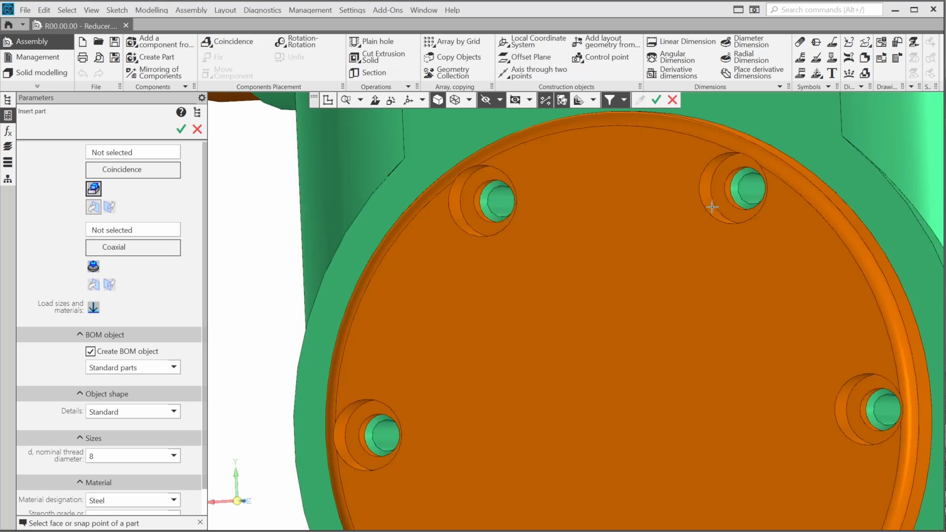
click(721, 196)
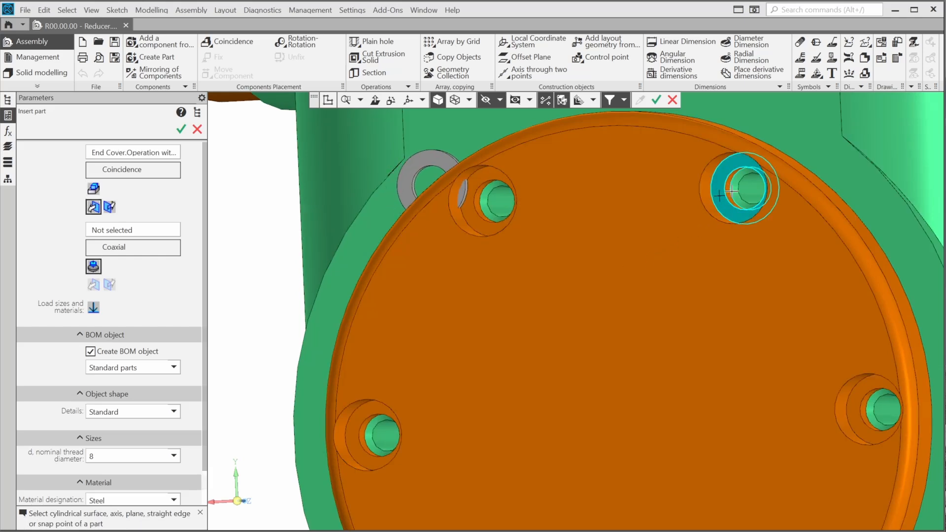
scroll(728, 190, up, 3)
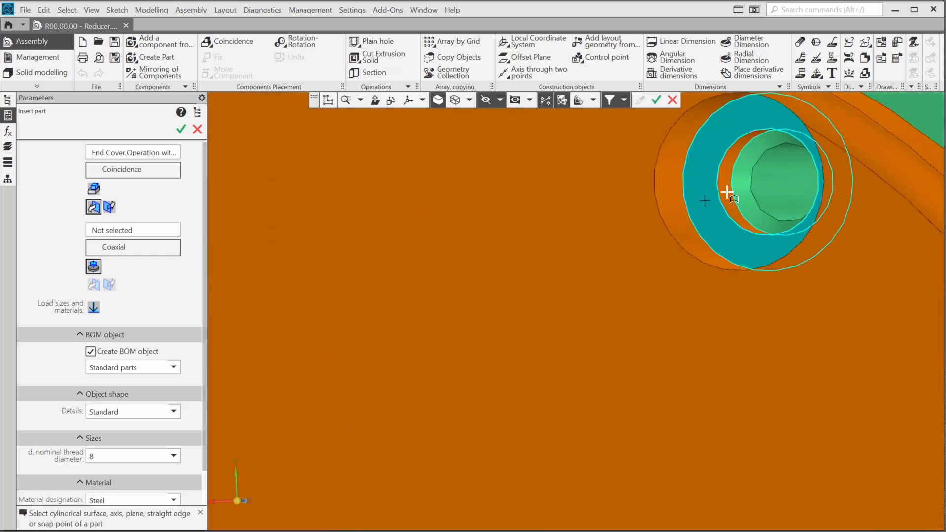
click(728, 192)
click(641, 229)
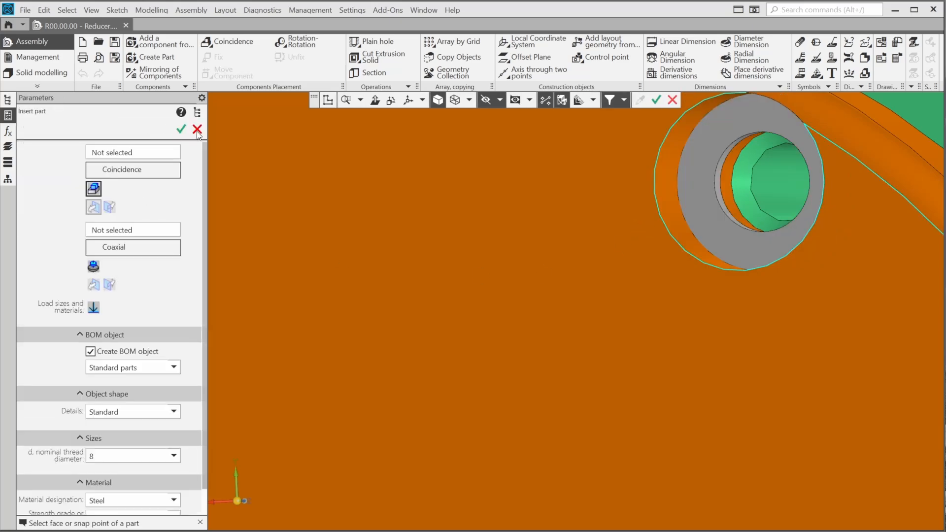
click(197, 130)
Step: Choose Washer ISO 7092 (A) with nominal thread diameter 12 for insertion
click(505, 323)
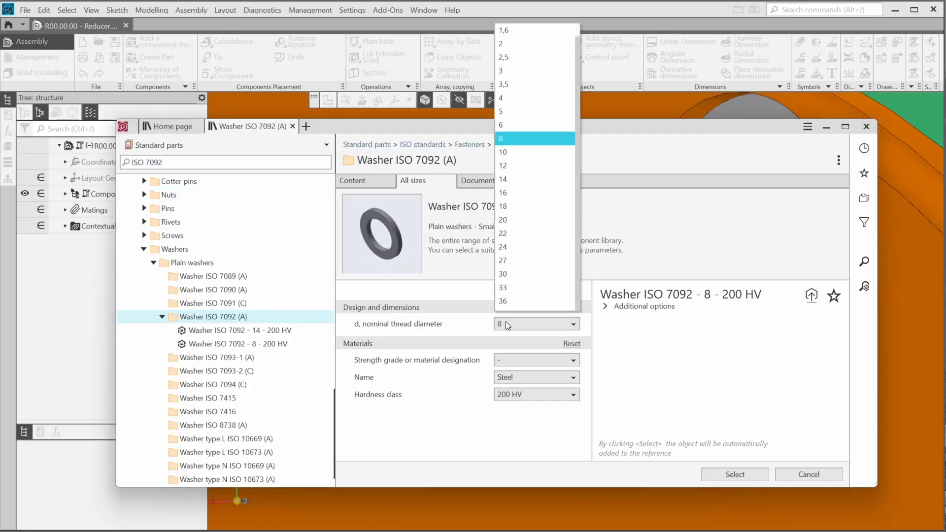
click(509, 165)
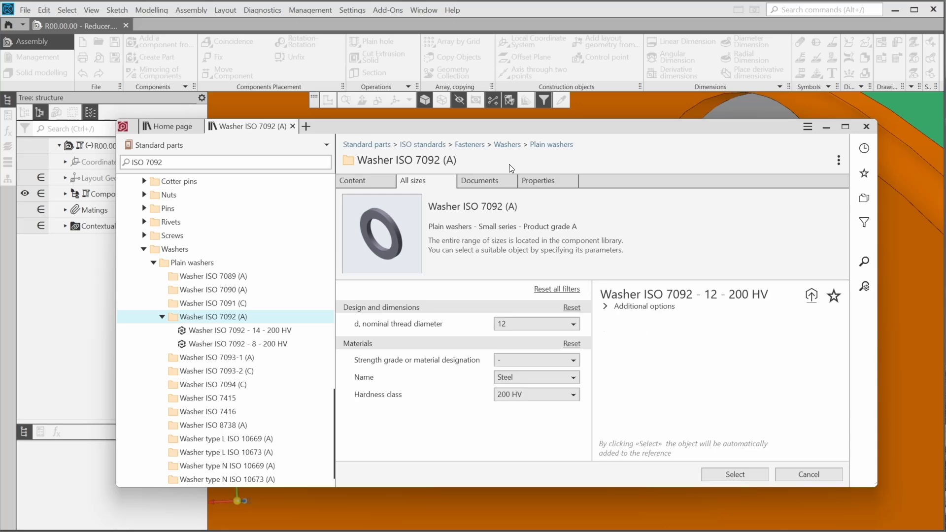
click(718, 474)
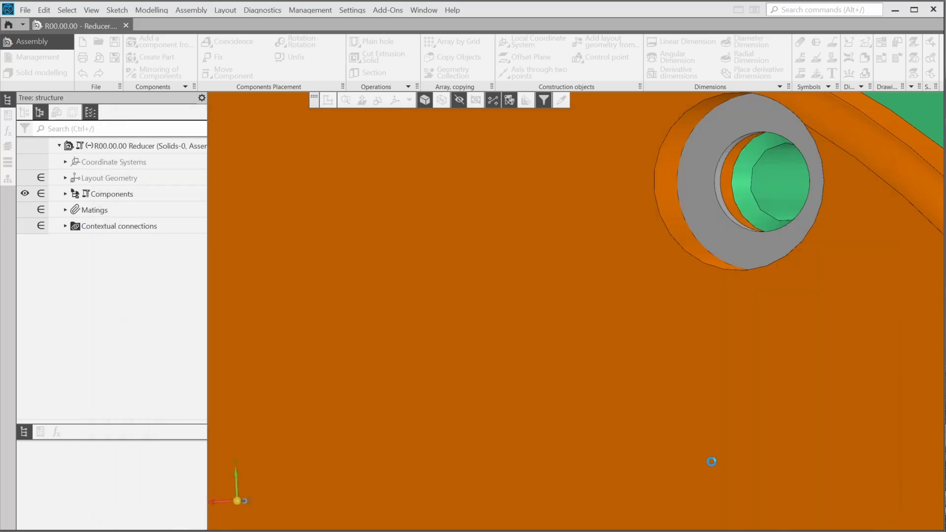
Step: Place a washer on the recess floor of a counterbored hole in the large closed end cover, coaxial with the hole
scroll(601, 339, down, 10)
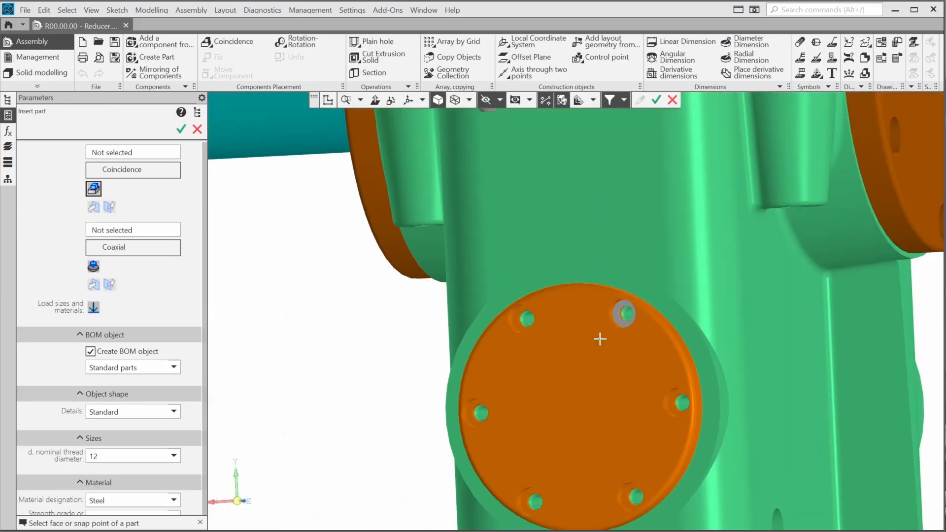
scroll(738, 253, down, 5)
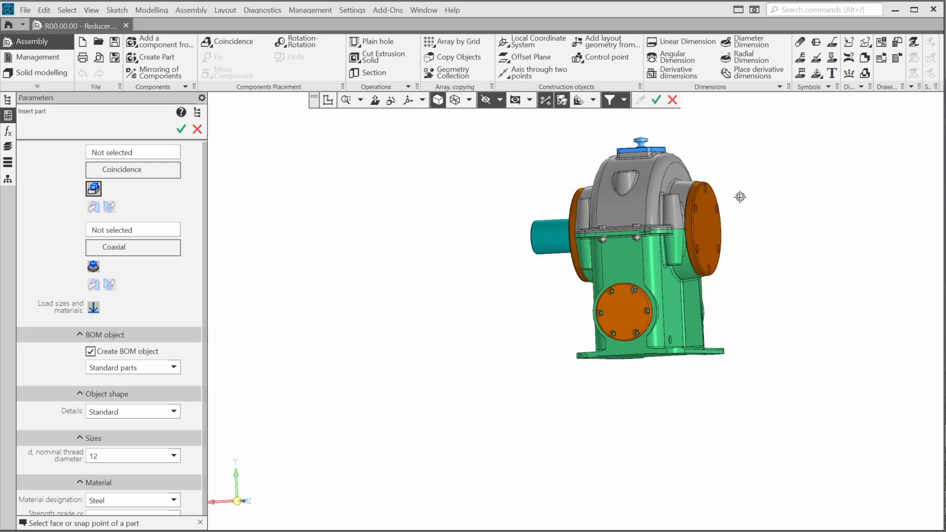
middle_drag(739, 197, 684, 212)
scroll(684, 213, up, 10)
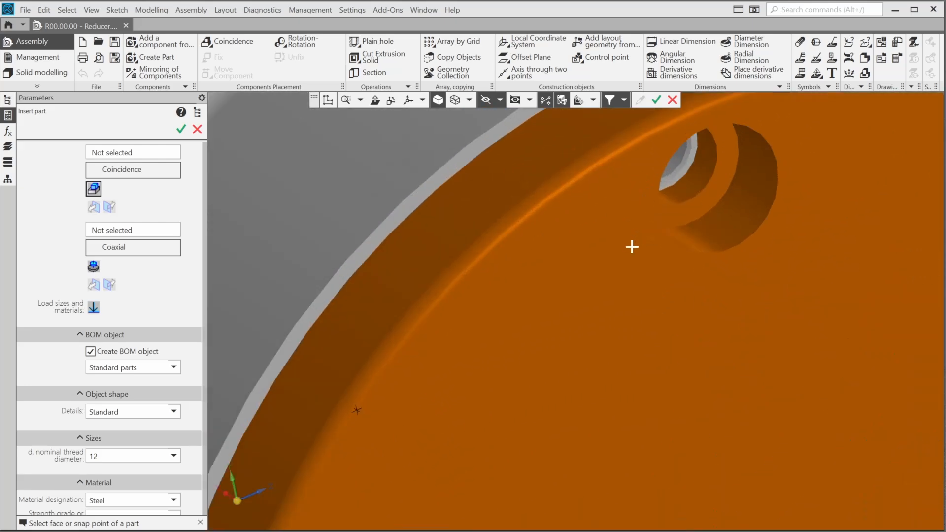
click(729, 187)
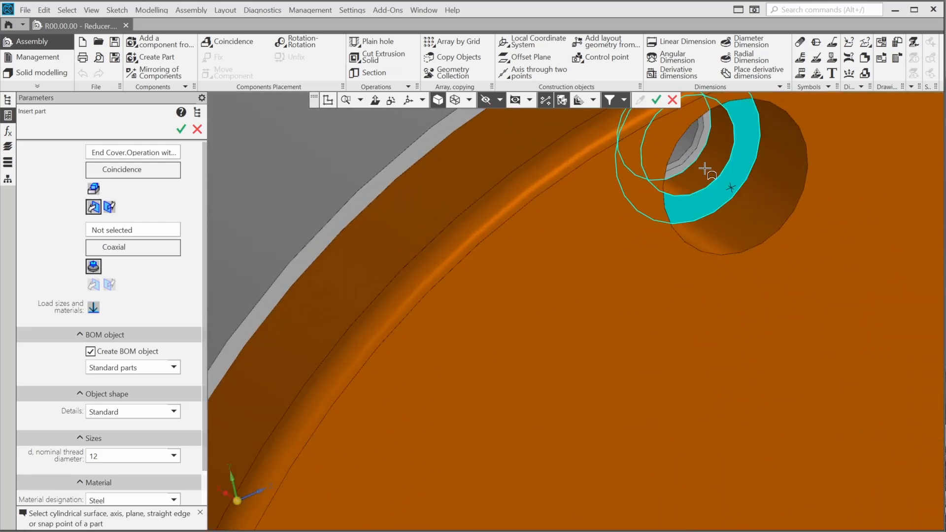
click(706, 169)
middle_click(707, 269)
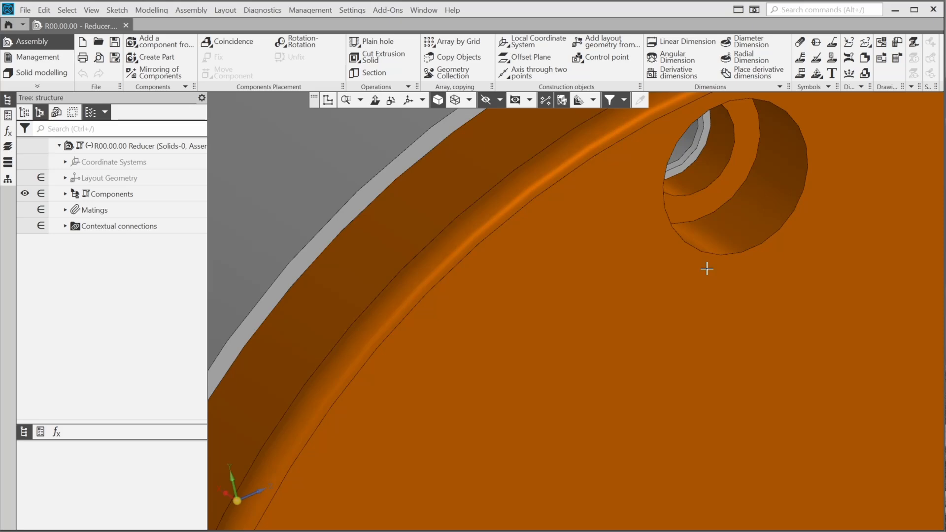
Step: Place a second washer coaxially in the top counterbored hole of the large shaft's end cover and finish inserting this size
scroll(707, 269, down, 8)
middle_drag(711, 281, 598, 302)
scroll(598, 302, up, 6)
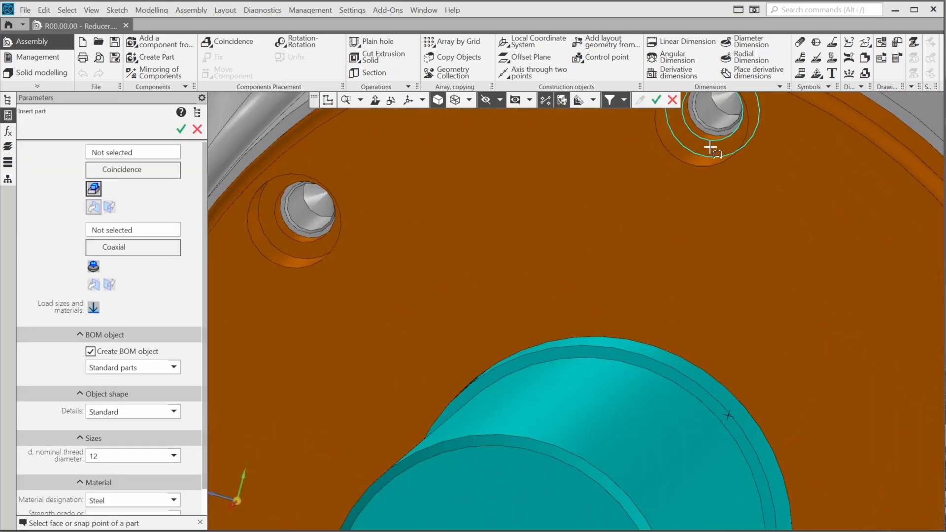
click(710, 147)
click(703, 134)
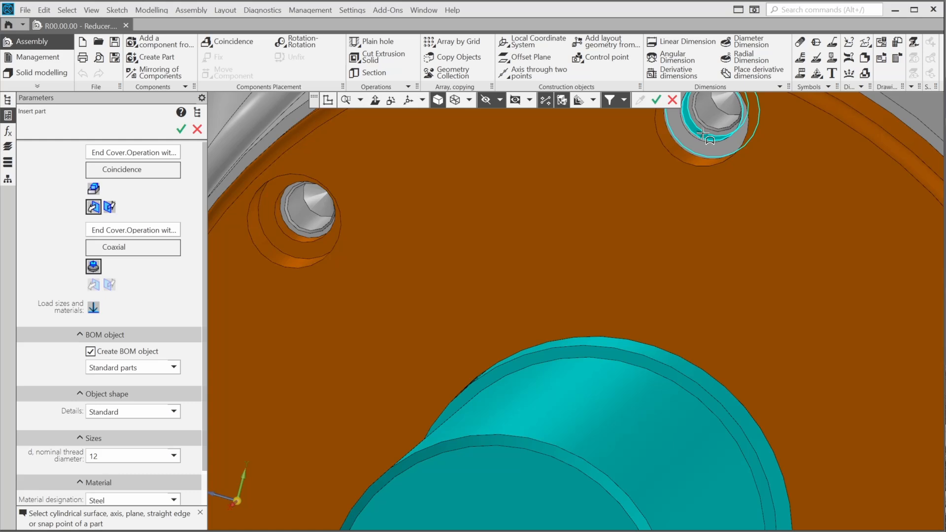
middle_click(703, 212)
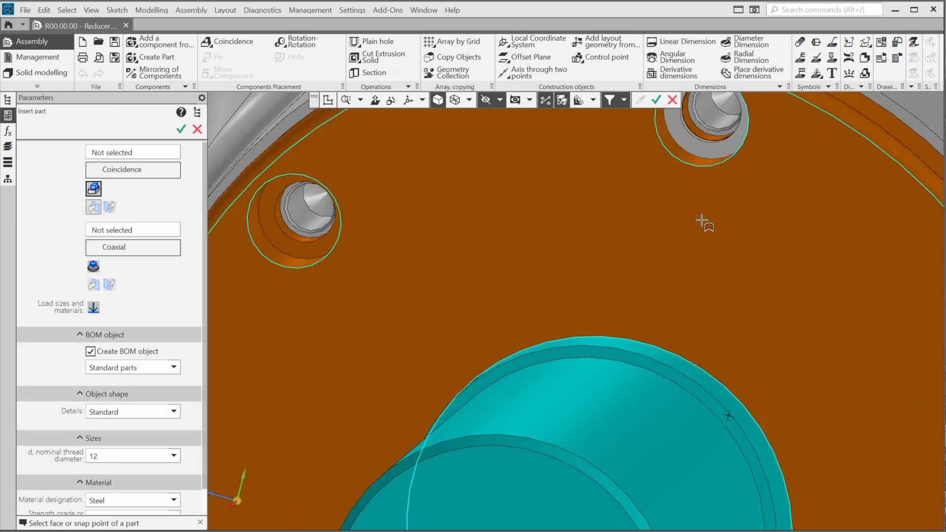
click(197, 130)
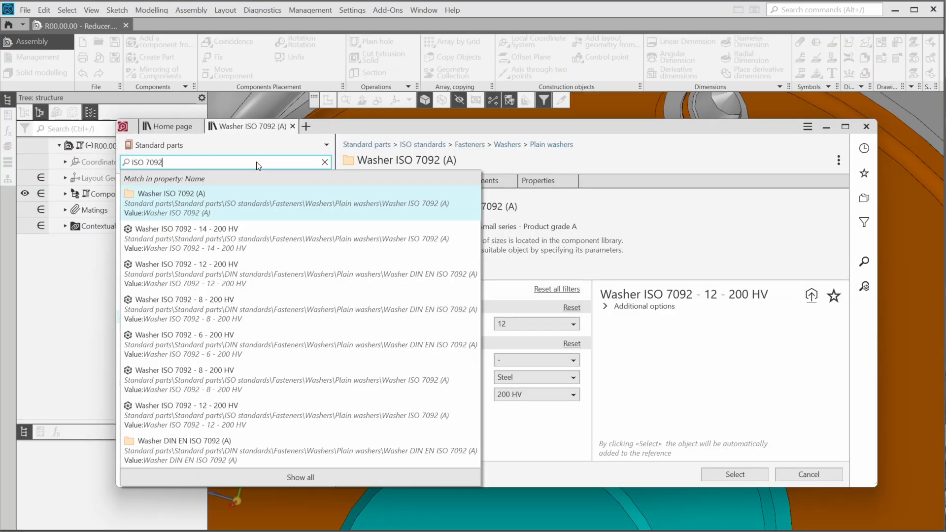
Step: Search the standard parts for 4762 and open Screw ISO 4762 (A) from the ISO standards
key(BackSpace)
key(BackSpace)
key(BackSpace)
key(BackSpace)
key(BackSpace)
key(BackSpace)
key(BackSpace)
key(BackSpace)
text(4762)
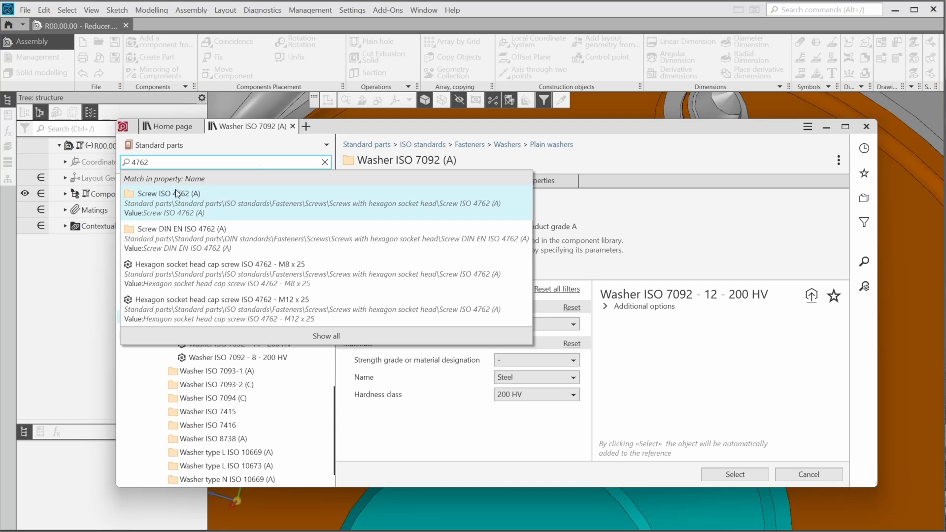
click(175, 193)
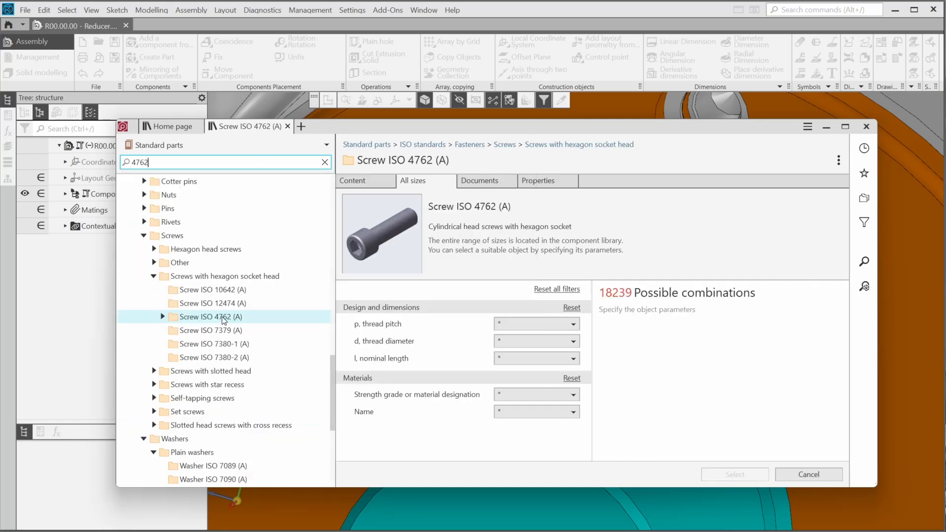
Step: Set the screw's thread diameter to 8 and nominal length to 25, and choose it for insertion
click(539, 344)
click(512, 162)
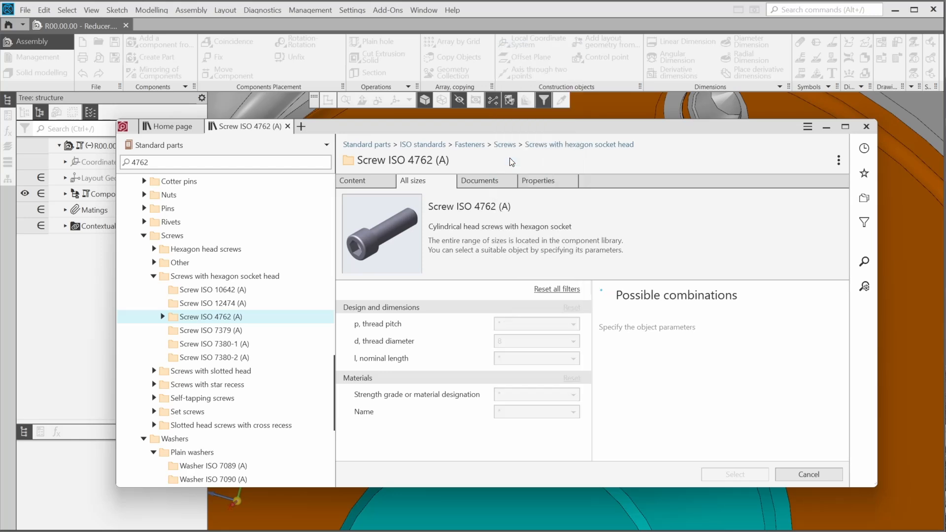
click(528, 360)
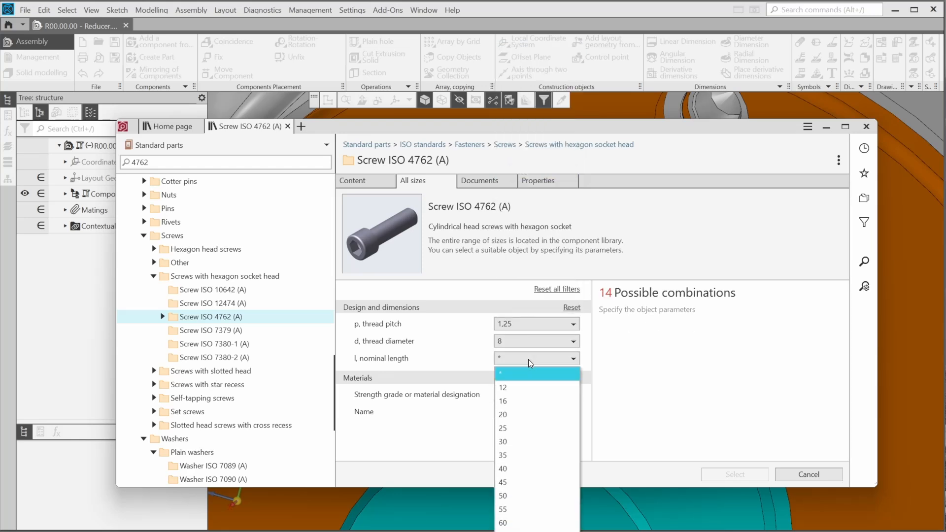
click(515, 431)
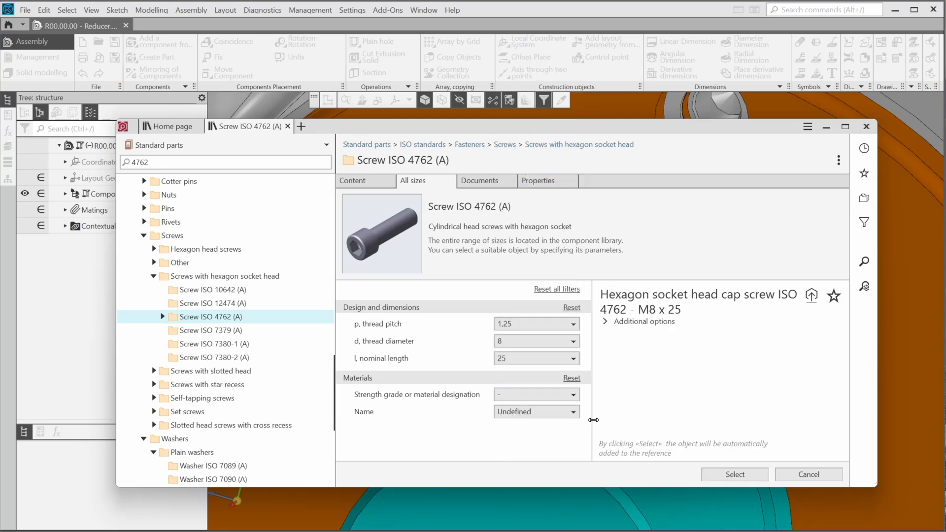
click(734, 474)
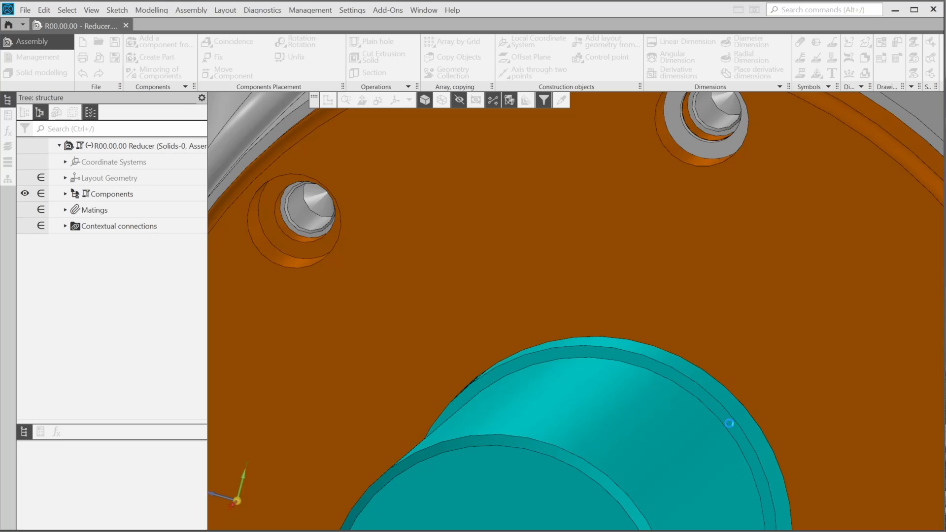
Step: Place a screw against the washer in the small closed end cover, coaxial with the washer's hole
scroll(688, 365, down, 5)
scroll(688, 365, down, 5)
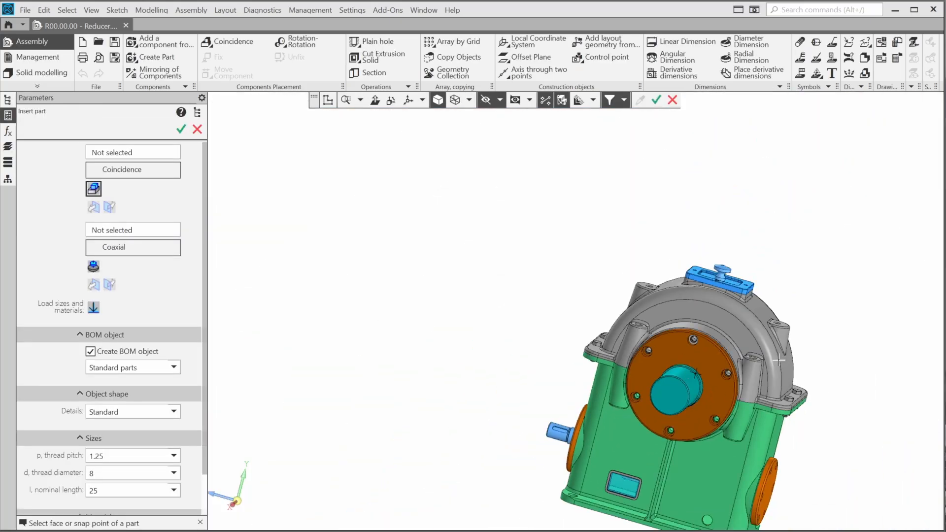
middle_drag(779, 360, 792, 430)
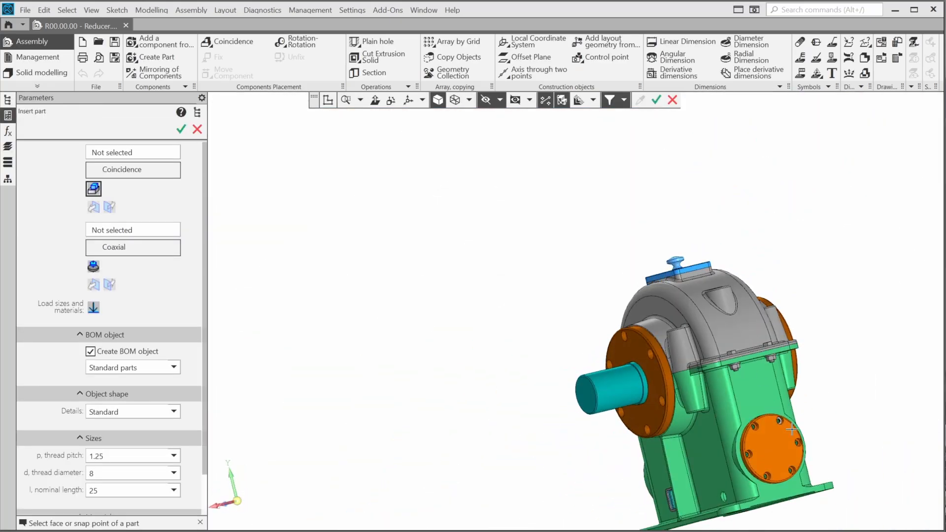
scroll(792, 429, up, 10)
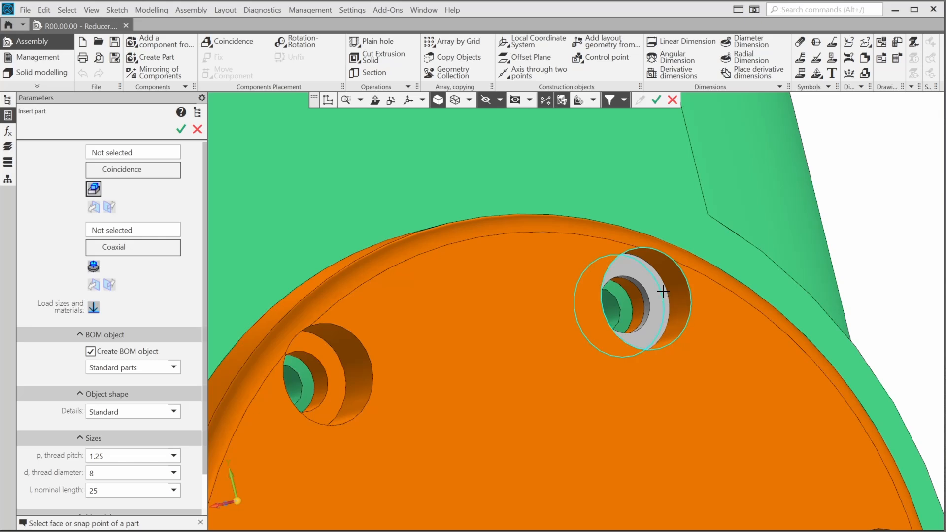
click(660, 293)
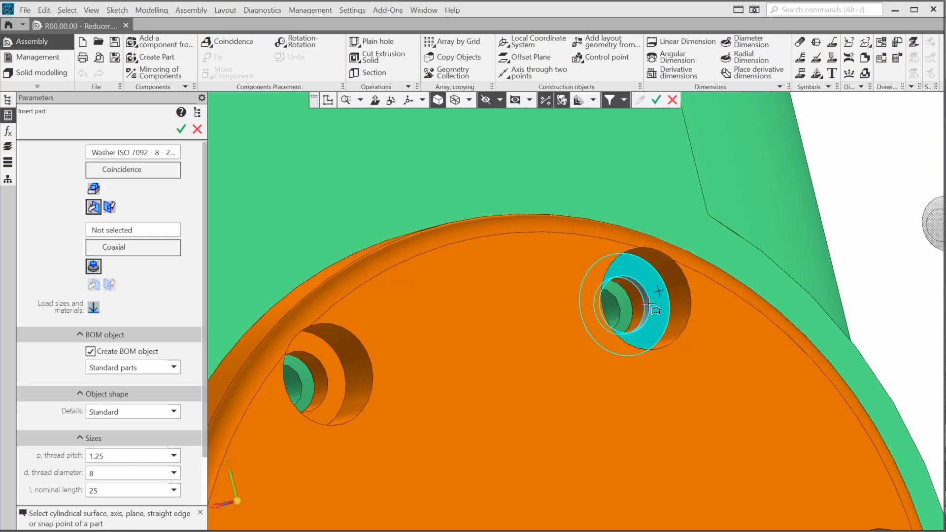
click(649, 303)
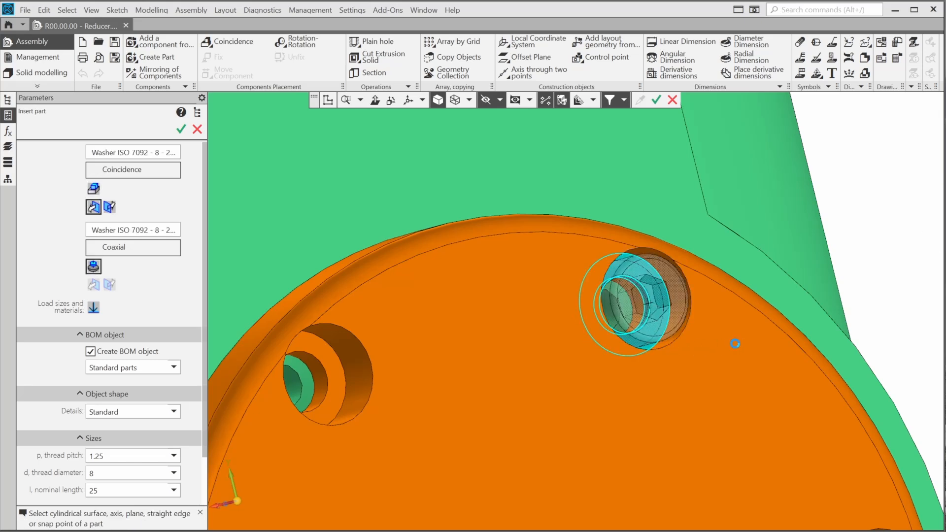
scroll(736, 344, down, 5)
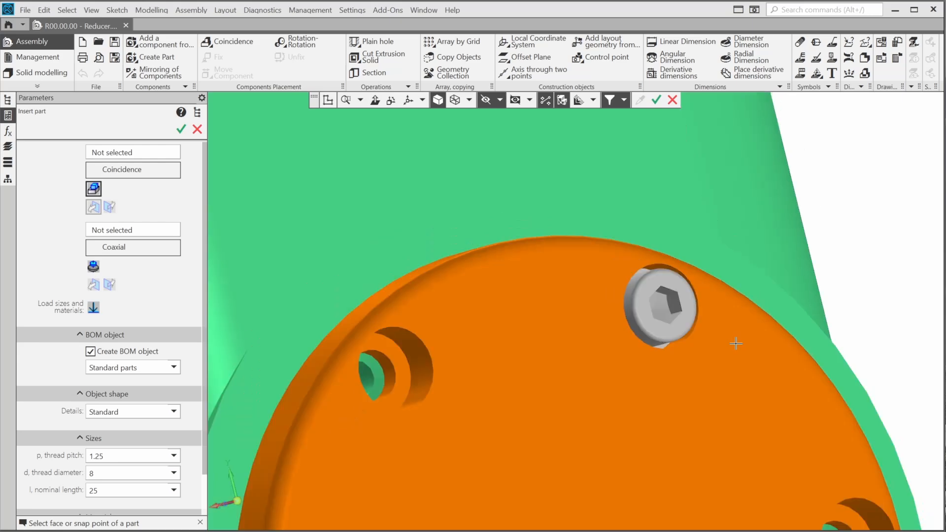
Step: Place a second screw coaxially on the washer in the small shaft's end cover and finish inserting this size
scroll(735, 343, down, 3)
middle_drag(735, 343, 473, 409)
scroll(340, 383, up, 8)
mouse_move(322, 370)
middle_down()
mouse_move(335, 369)
mouse_move(318, 352)
middle_up()
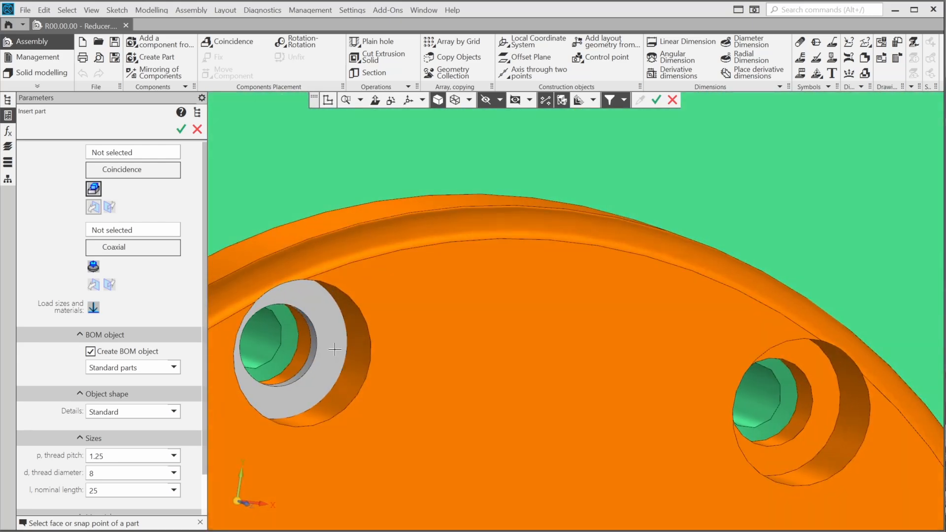
click(315, 351)
click(314, 350)
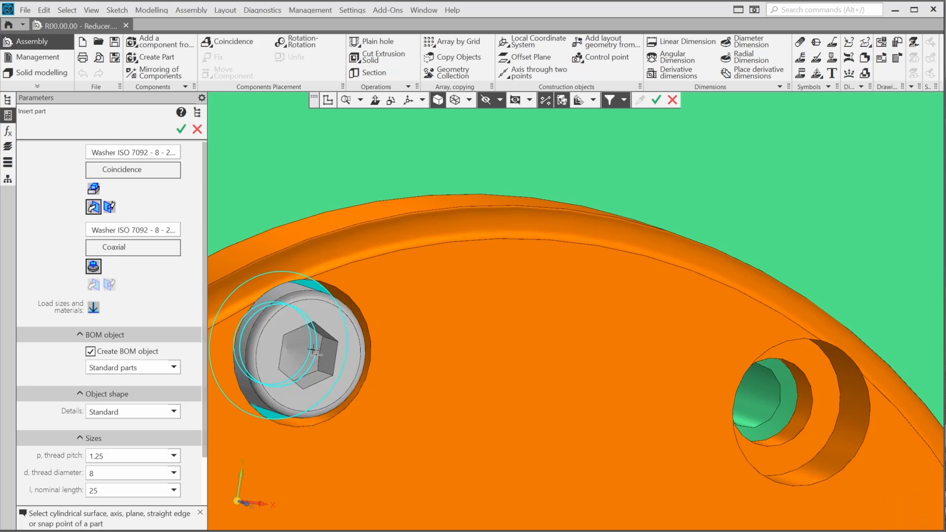
key(ctrl+Return)
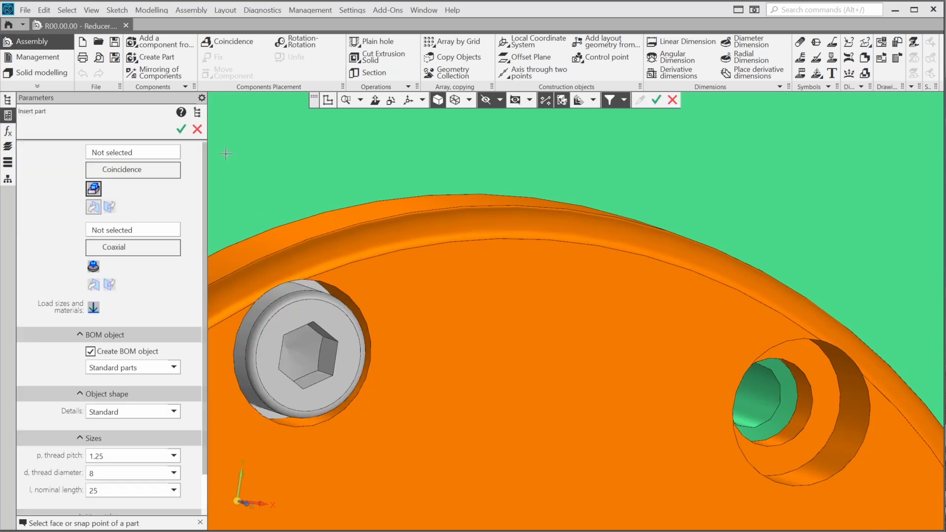
click(197, 129)
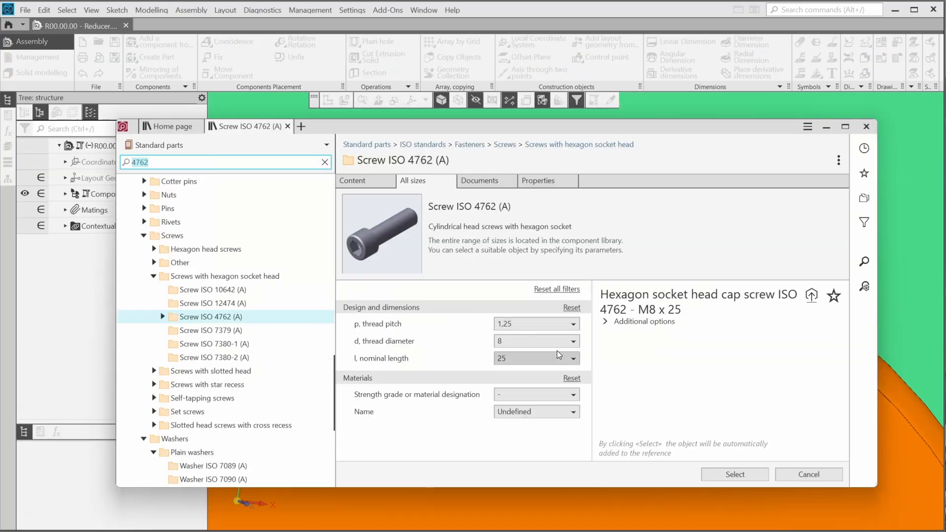
Step: Reset the screw filters, set thread diameter 12 and nominal length 25, and choose the screw for insertion
click(546, 338)
click(546, 338)
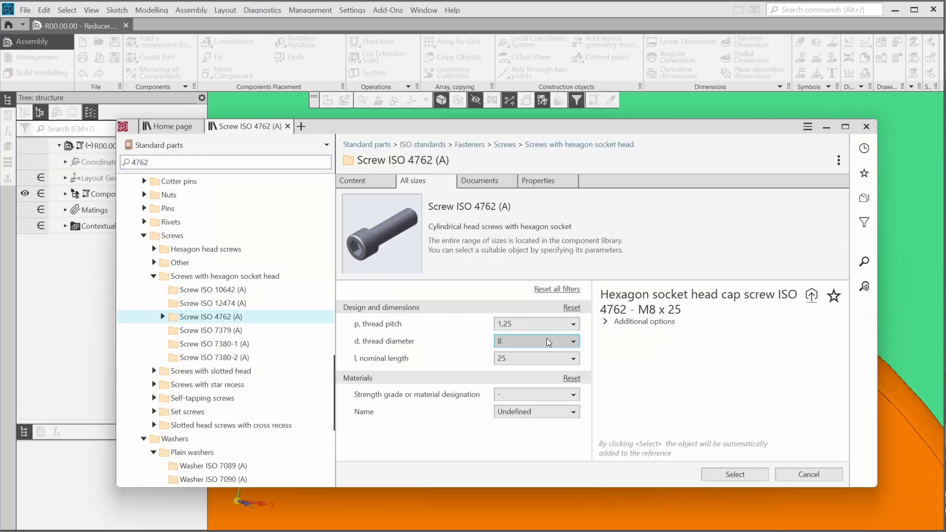
click(565, 292)
click(575, 341)
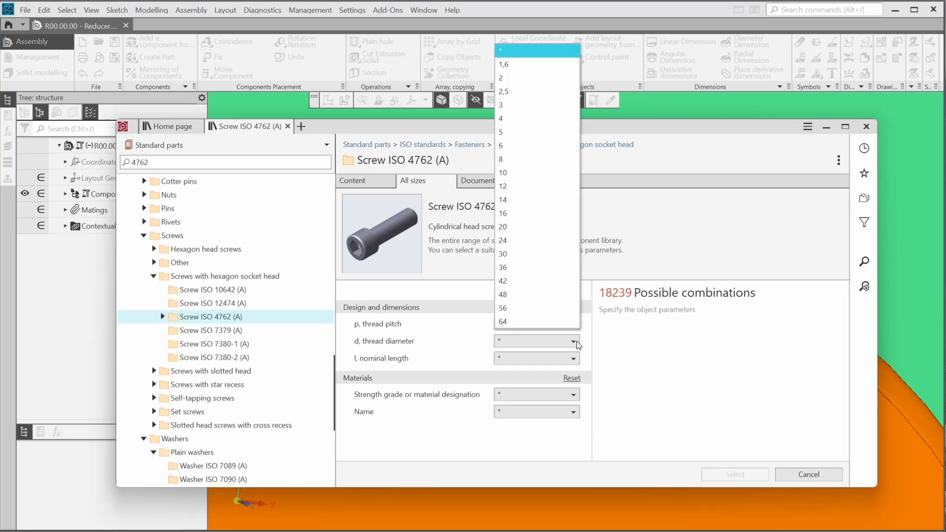
click(522, 187)
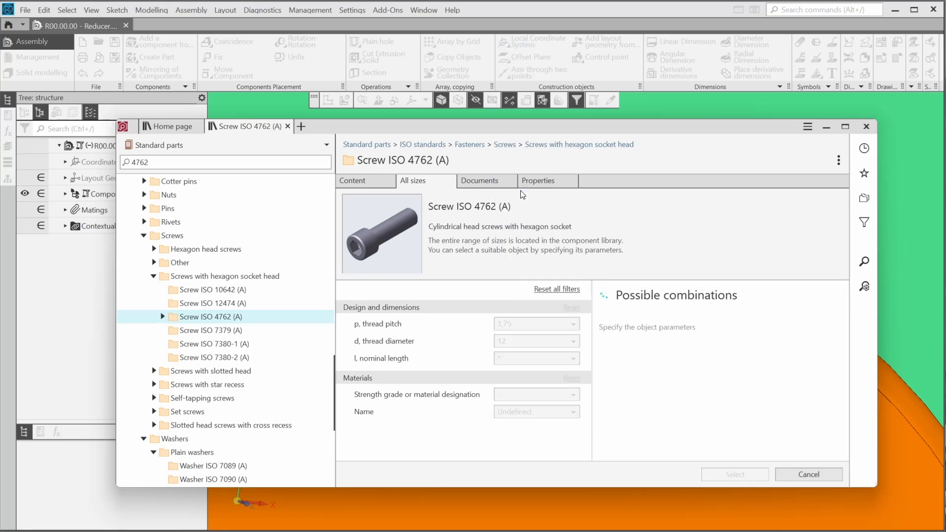
click(554, 359)
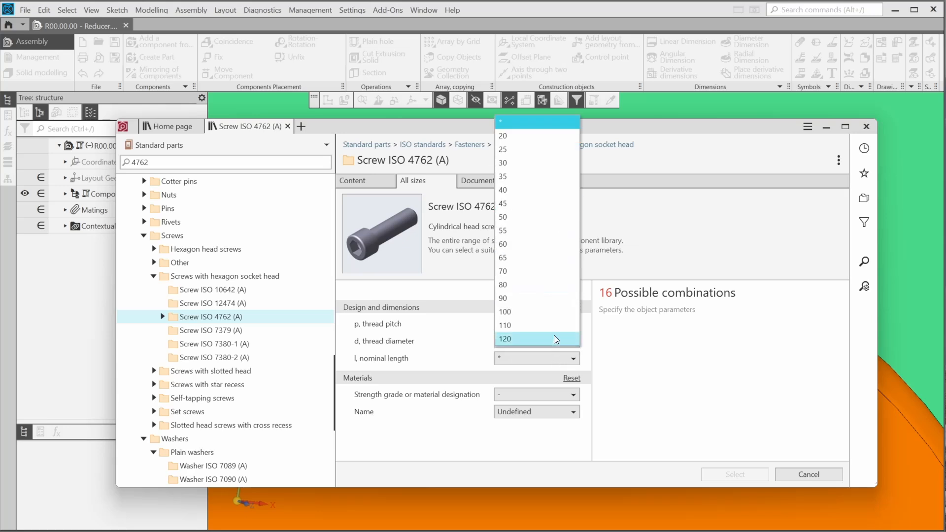
click(507, 148)
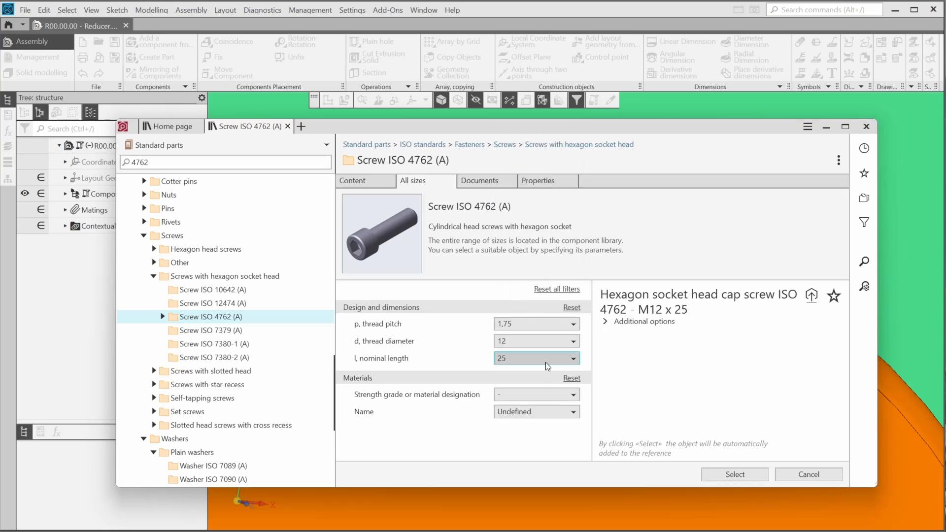
click(723, 474)
Step: Place the M12 x 25 screw against the washer in the large shaft's end cover, coaxial with the washer's hole
scroll(708, 426, down, 11)
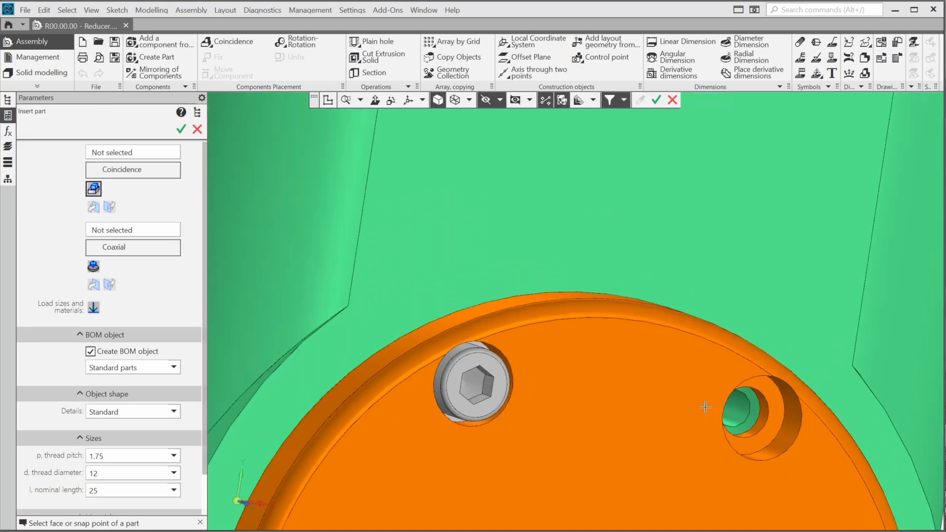
middle_drag(808, 320, 700, 312)
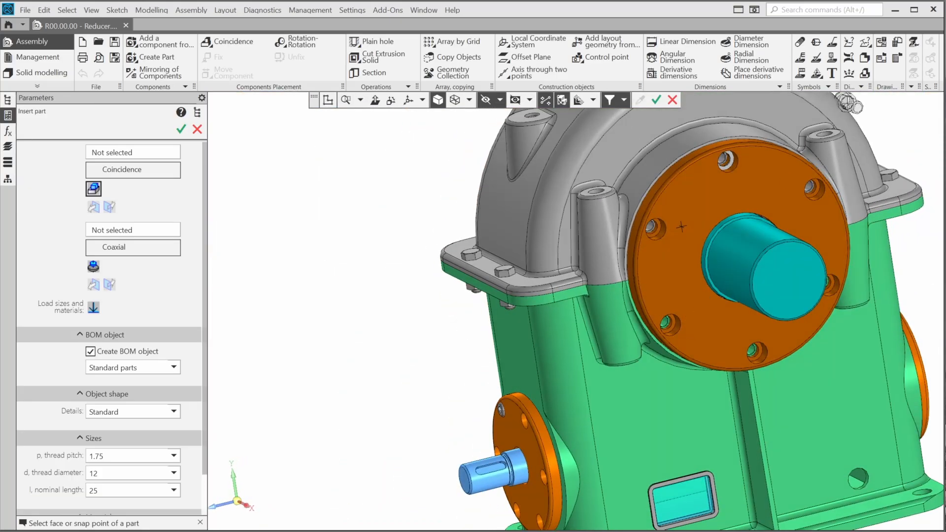
scroll(660, 224, up, 10)
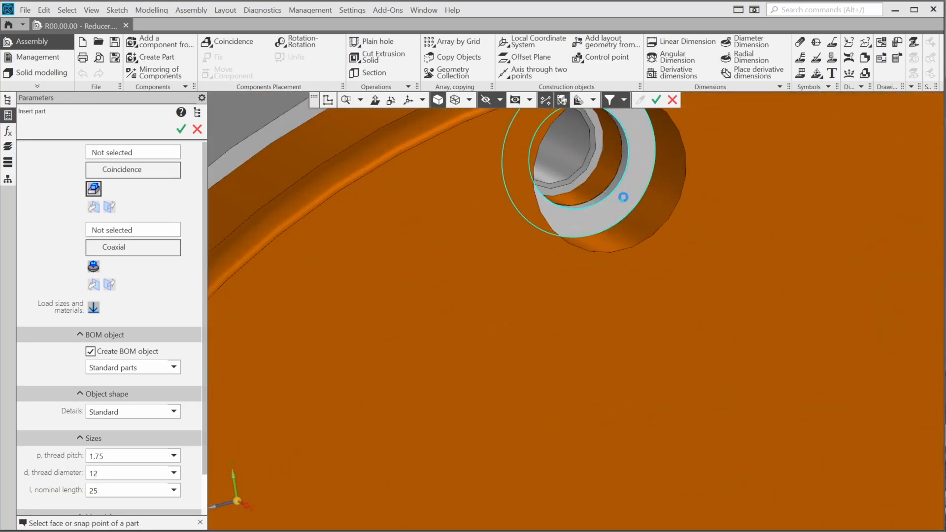
click(623, 197)
click(618, 181)
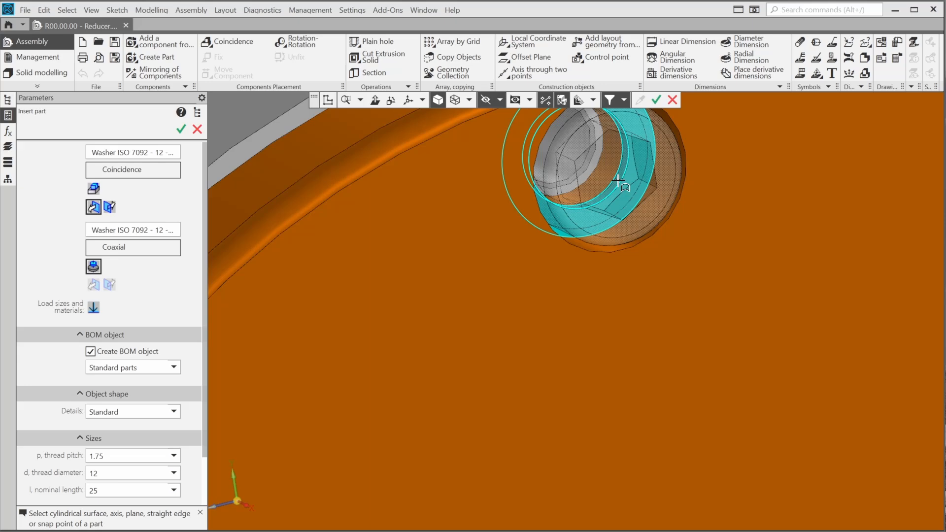
middle_click(670, 254)
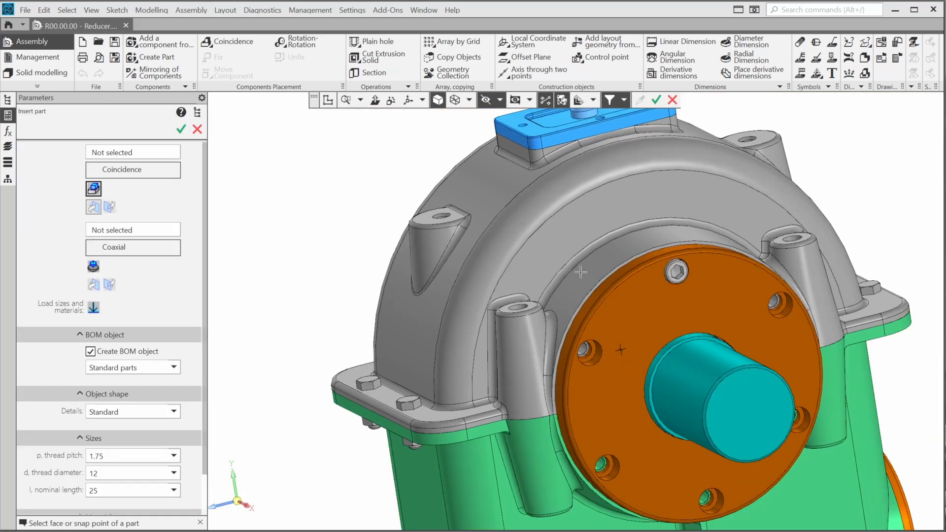
Step: Place a second M12 x 25 screw coaxially on the washer in the large closed end cover, then finish inserting and close the parts library
middle_drag(581, 272, 675, 262)
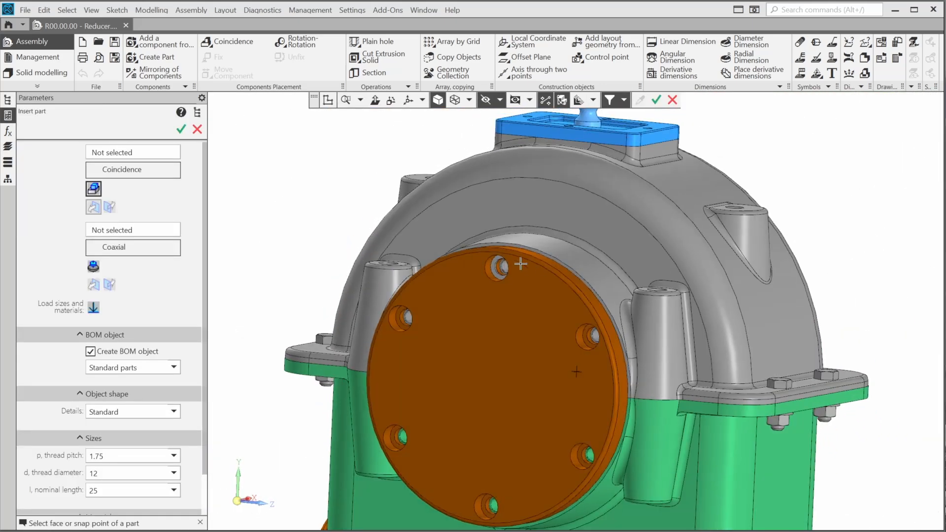
scroll(517, 264, up, 6)
scroll(454, 267, up, 2)
scroll(453, 267, up, 2)
click(451, 265)
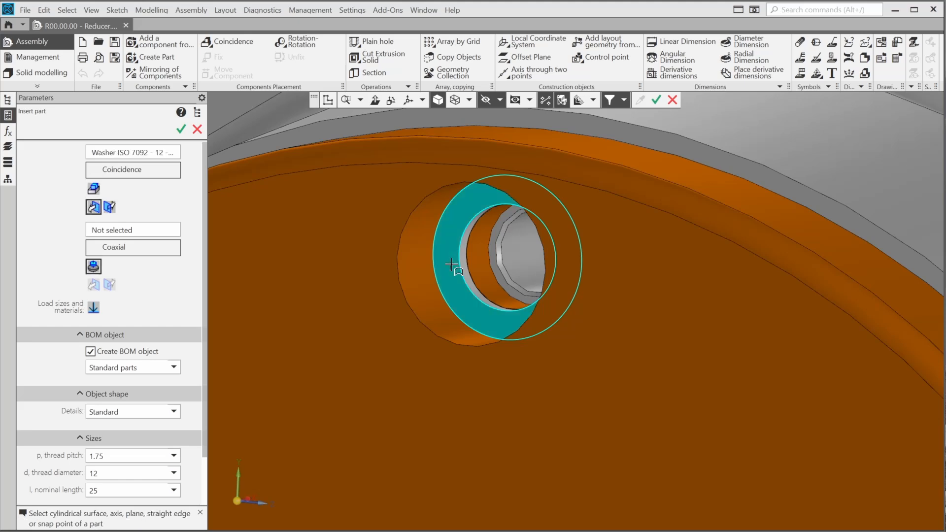
click(469, 274)
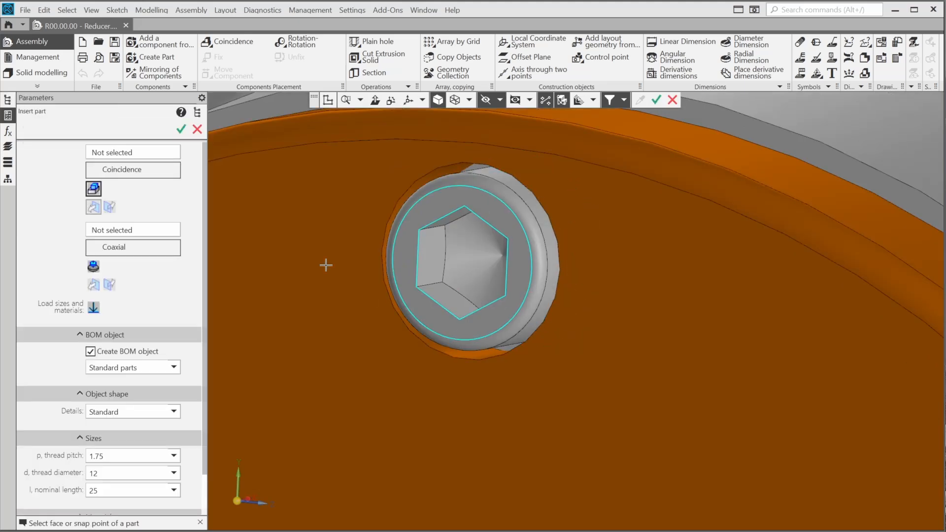
click(197, 129)
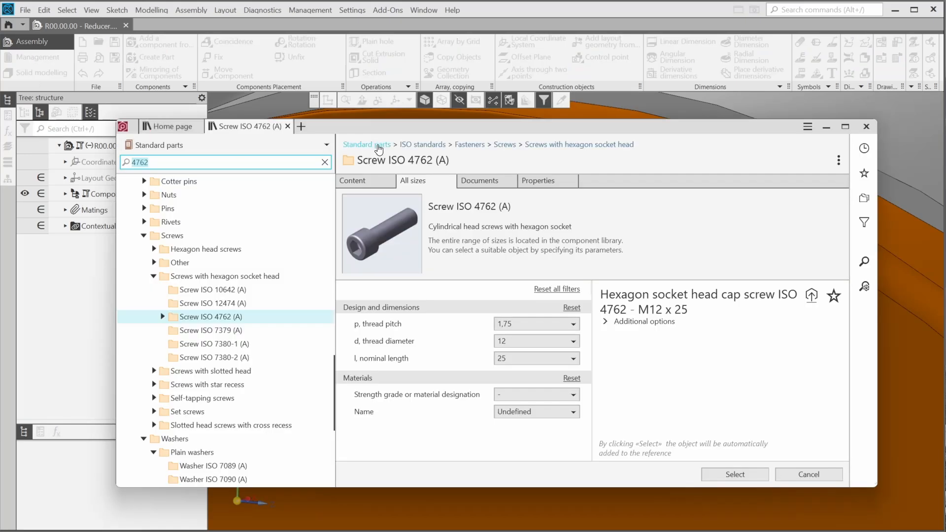
click(866, 128)
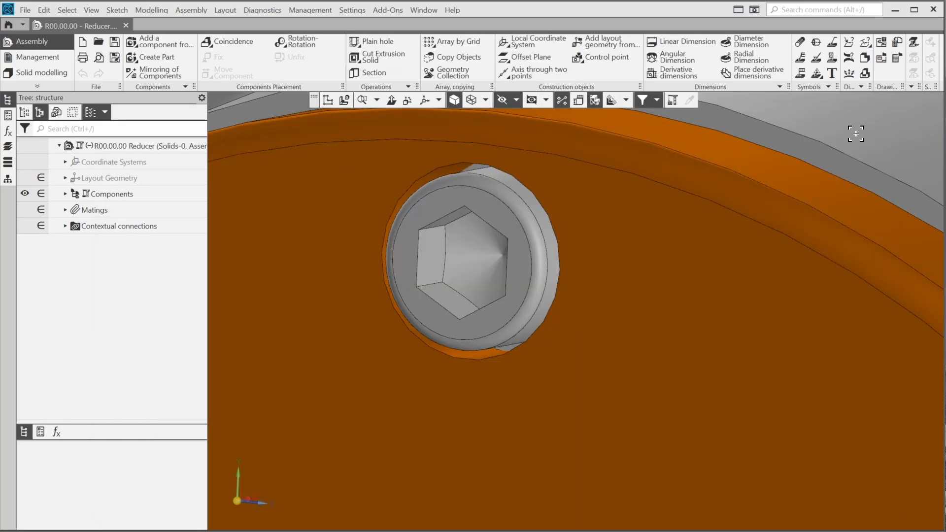
Step: Start an array by concentric grid and select the screw and washer in the small shaft's end cover as its components
scroll(682, 270, down, 14)
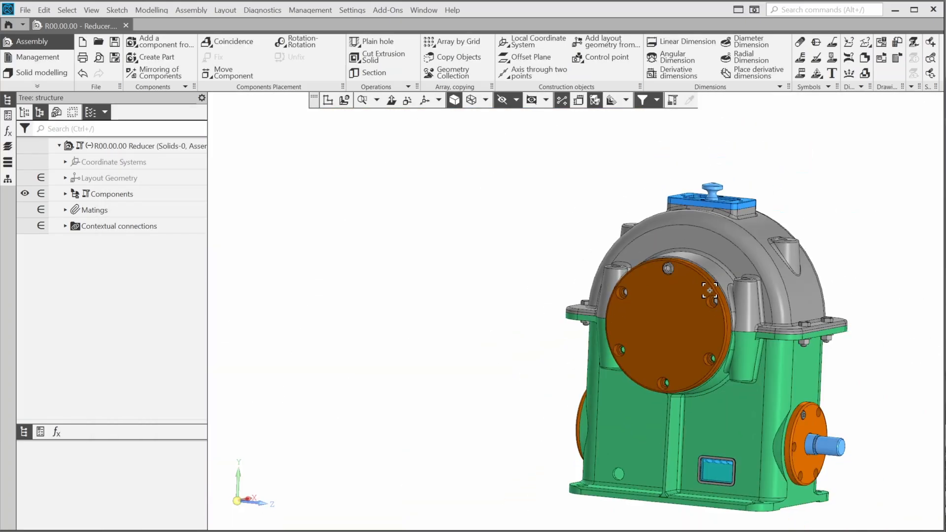
middle_drag(717, 270, 489, 185)
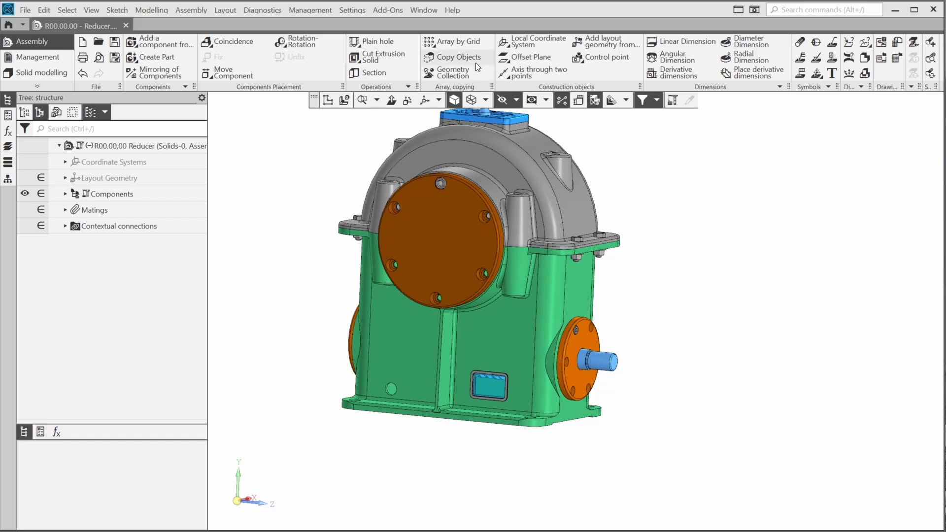
click(469, 42)
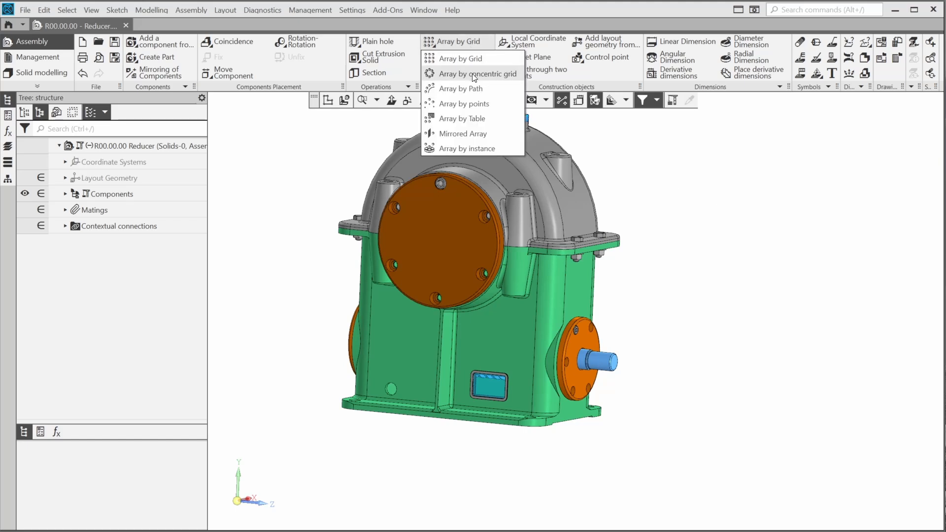
click(510, 74)
scroll(666, 303, up, 6)
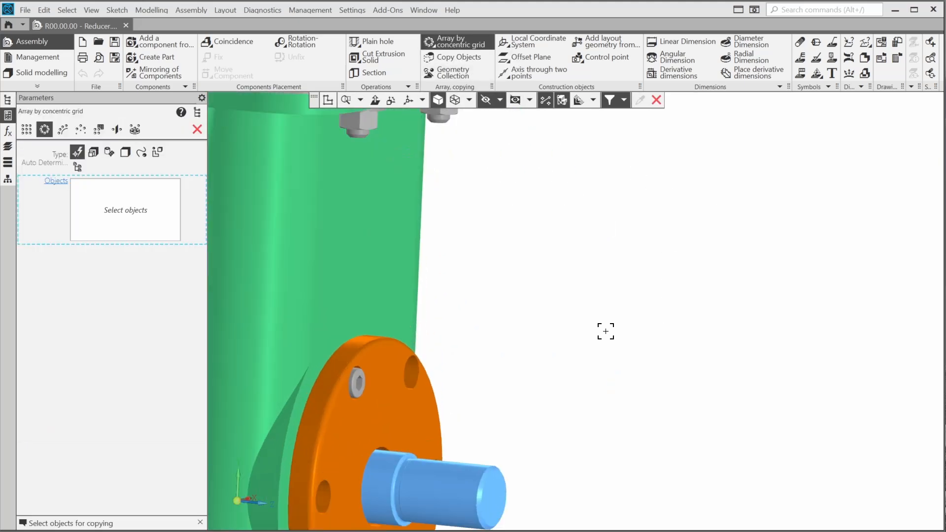
middle_drag(606, 331, 612, 260)
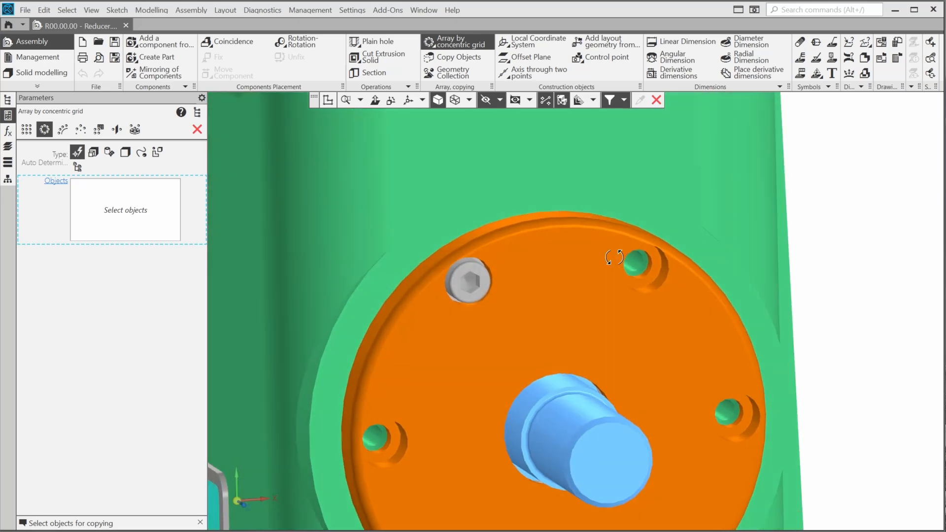
scroll(469, 271, up, 6)
click(548, 211)
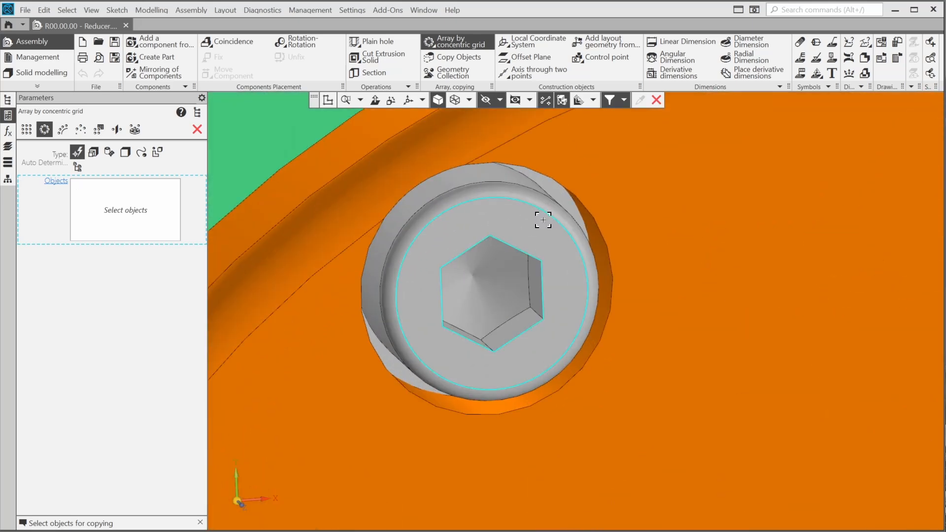
click(543, 219)
click(560, 196)
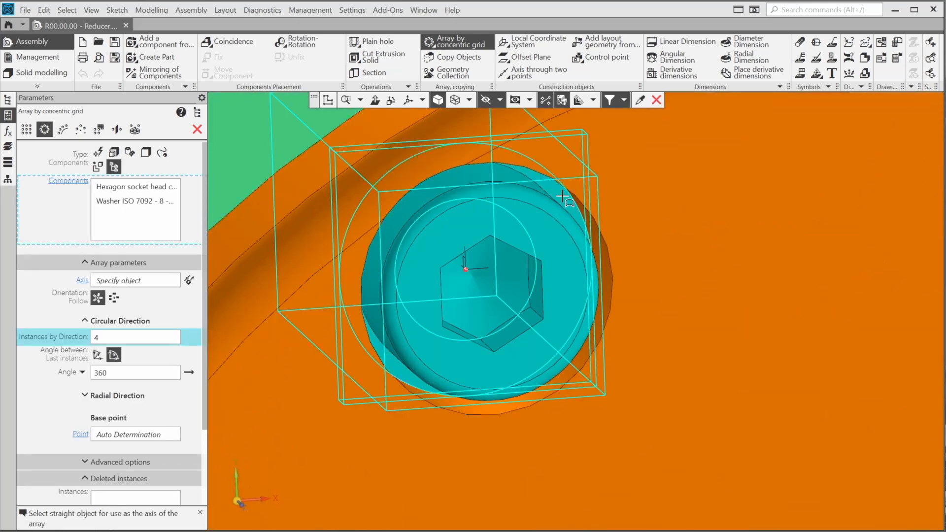
Step: Use the small cover's cylindrical rim as the array axis, set 6 instances over 360 degrees, and create the array
scroll(562, 197, down, 6)
middle_drag(563, 197, 492, 227)
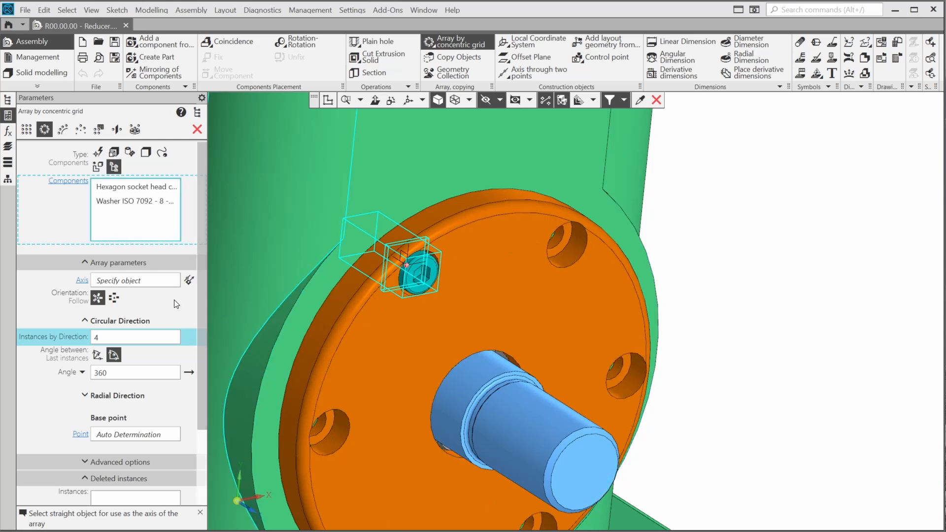
click(335, 323)
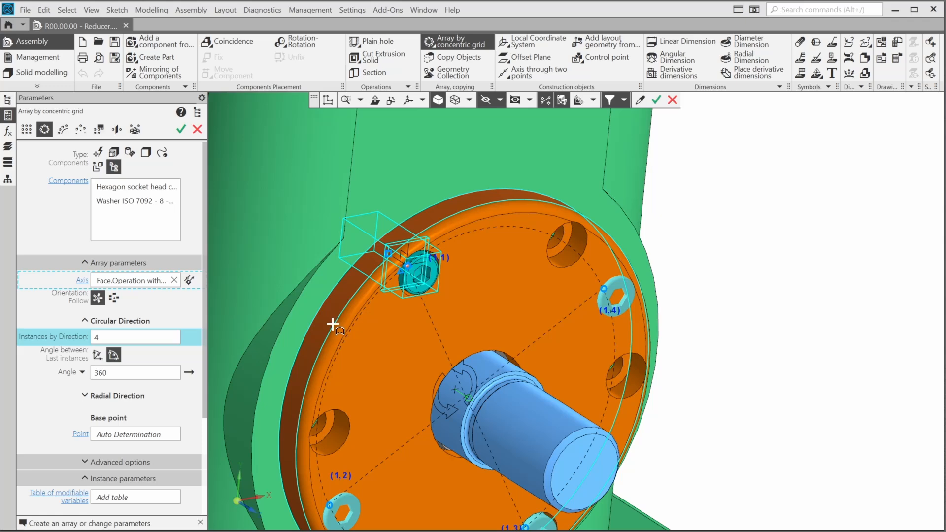
double_click(168, 341)
text(6)
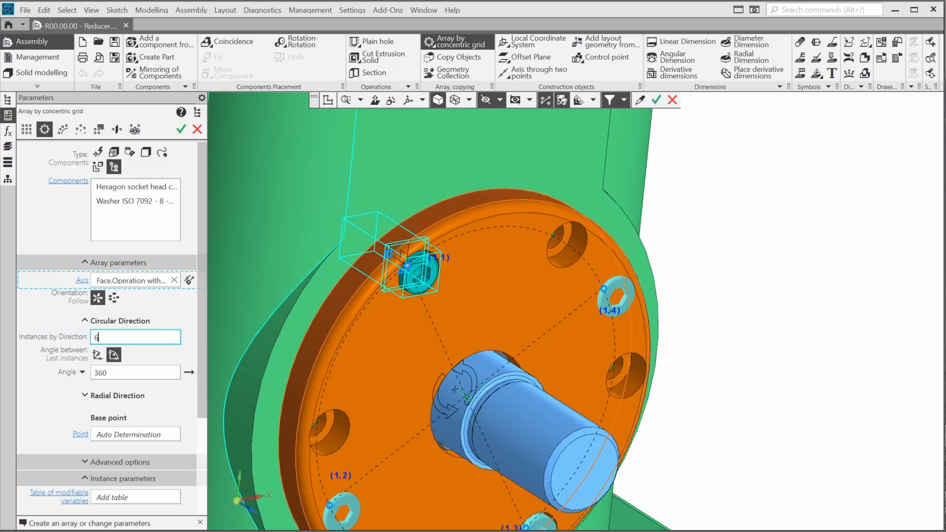
key(Tab)
shift+middle_drag(349, 395, 514, 309)
click(181, 130)
Step: Array the screw and washer of the small closed end cover around the cover's axis with 6 instances over 360 degrees
scroll(307, 321, down, 5)
scroll(507, 315, up, 15)
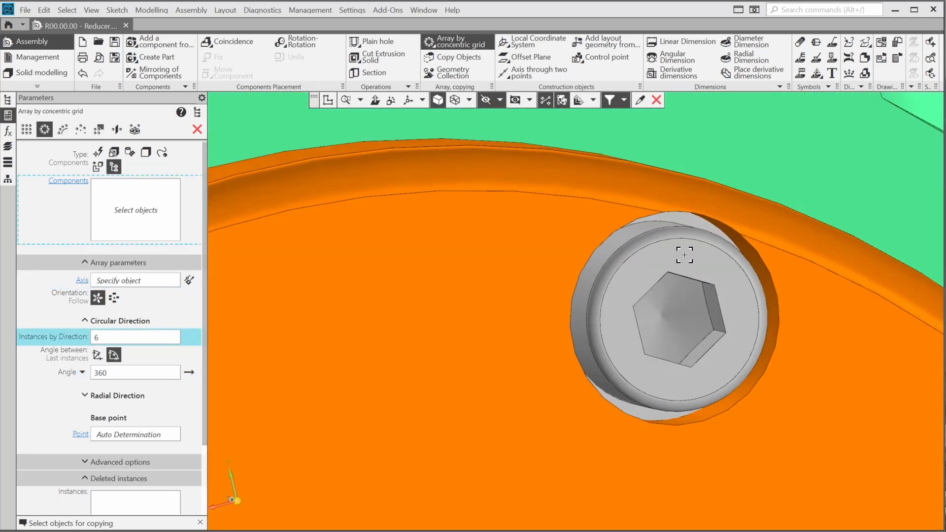
click(685, 255)
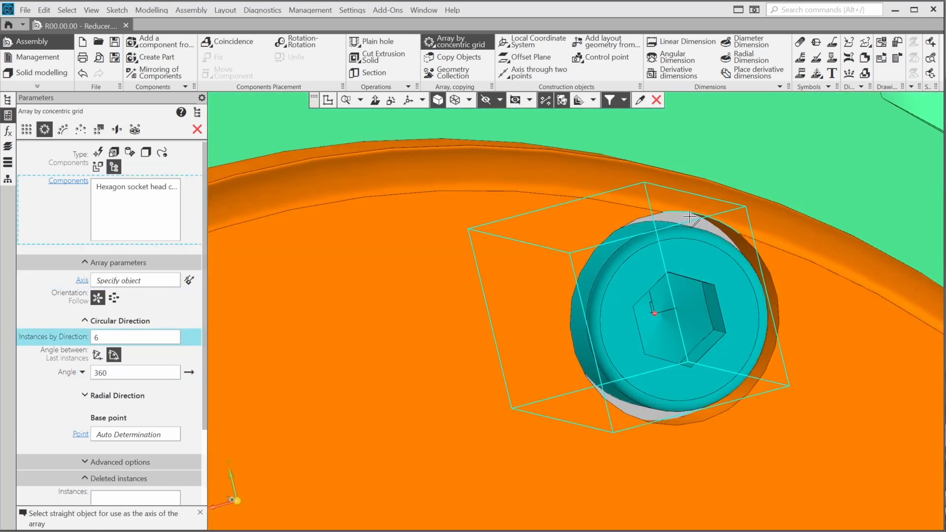
click(580, 316)
scroll(418, 329, down, 6)
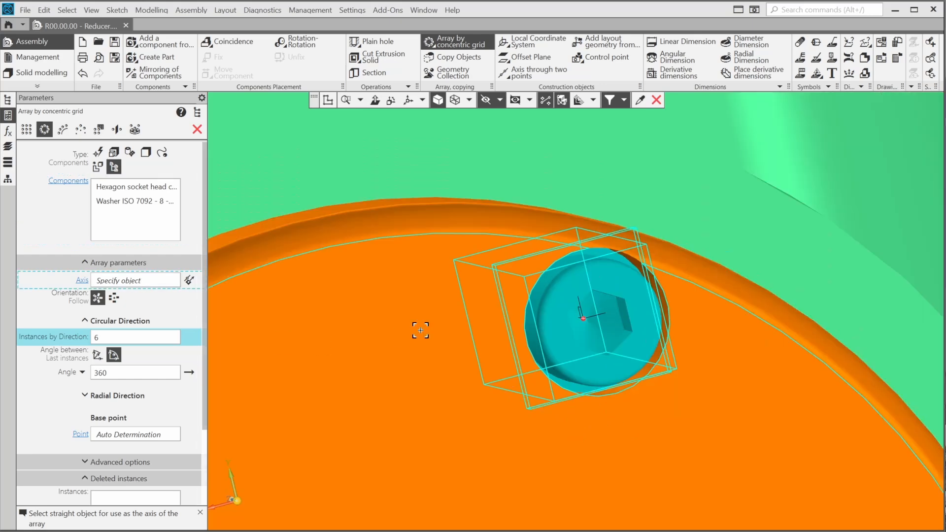
click(510, 355)
scroll(615, 319, down, 5)
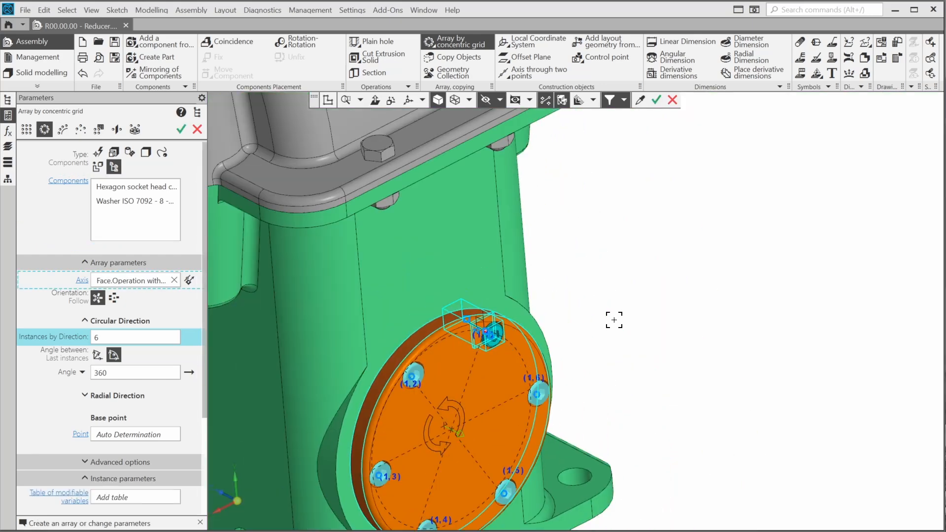
key(ctrl+Return)
Step: Create a 6-instance concentric array of the M12 screw and washer around the large closed end cover's axis
middle_drag(616, 319, 500, 205)
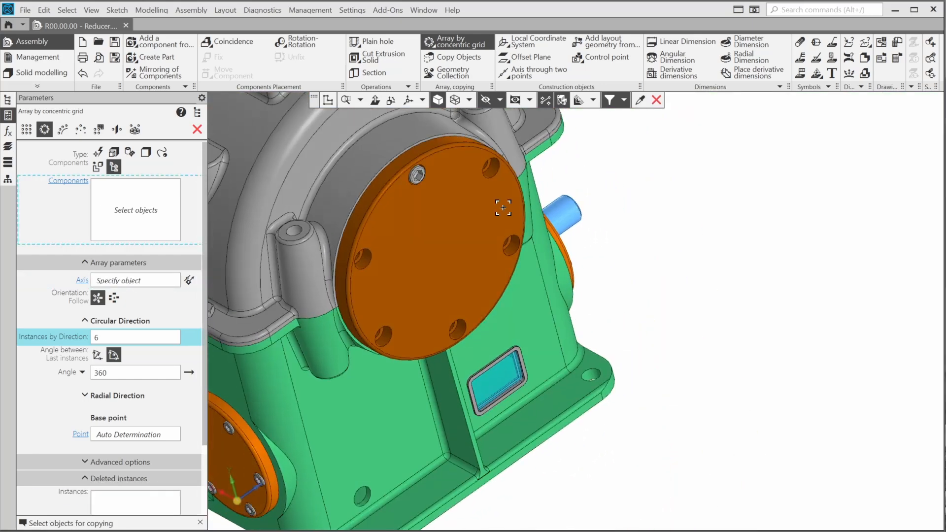
scroll(426, 131, up, 8)
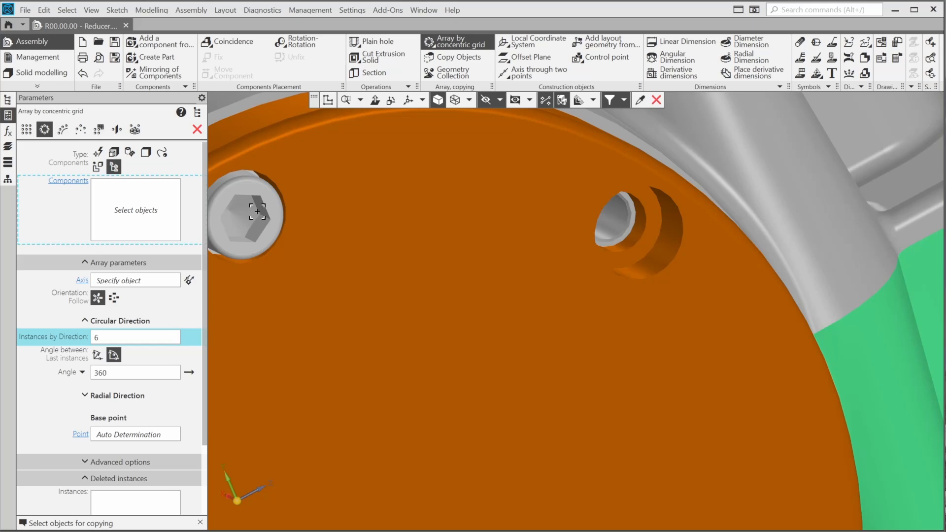
middle_drag(258, 211, 710, 249)
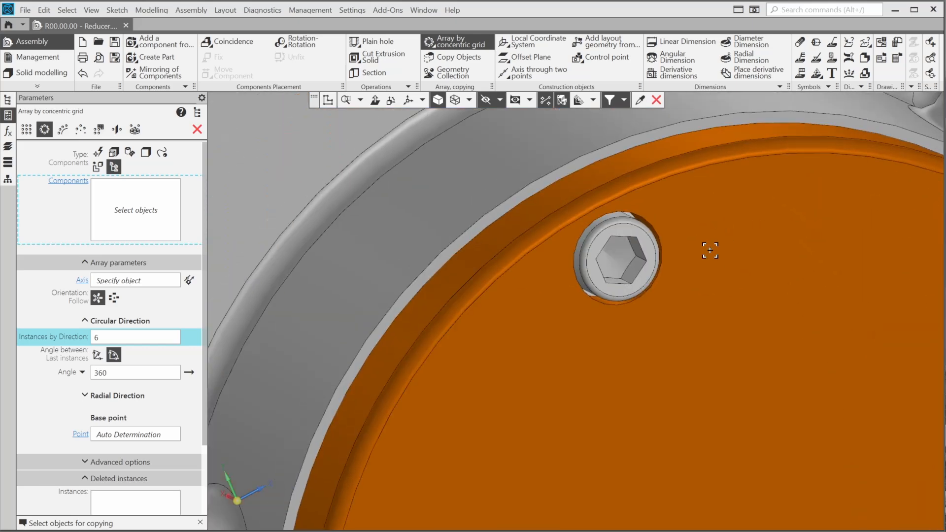
scroll(629, 262, up, 6)
click(523, 150)
click(523, 150)
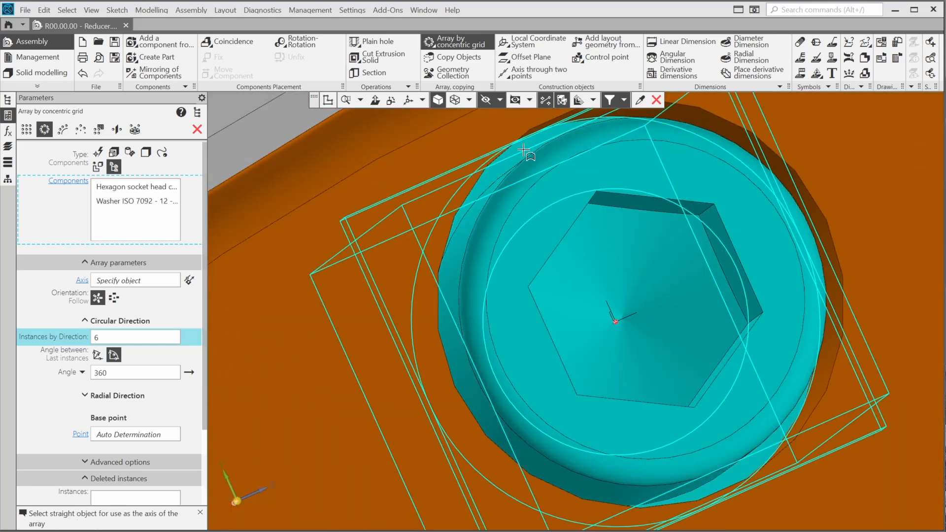
scroll(396, 329, down, 6)
middle_drag(401, 330, 477, 245)
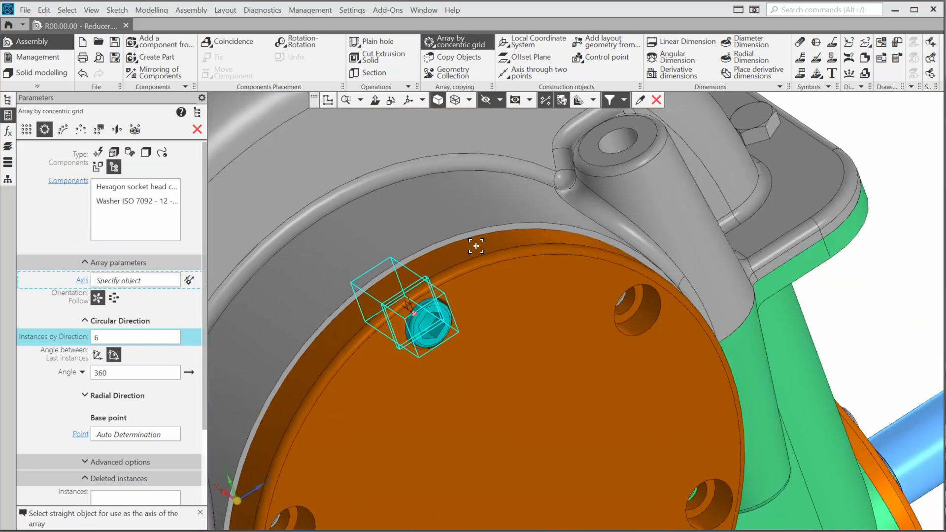
click(476, 247)
middle_click(558, 358)
Step: Create a 6-instance concentric array of the M12 screw and washer around the large shaft's end cover axis and end the array command
scroll(559, 359, down, 5)
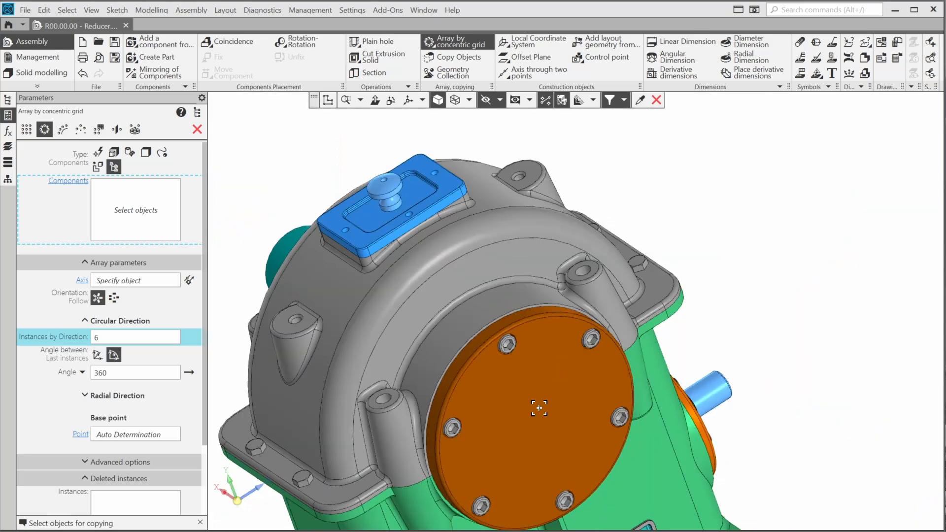
middle_drag(538, 405, 570, 260)
middle_drag(478, 286, 556, 317)
scroll(555, 316, up, 10)
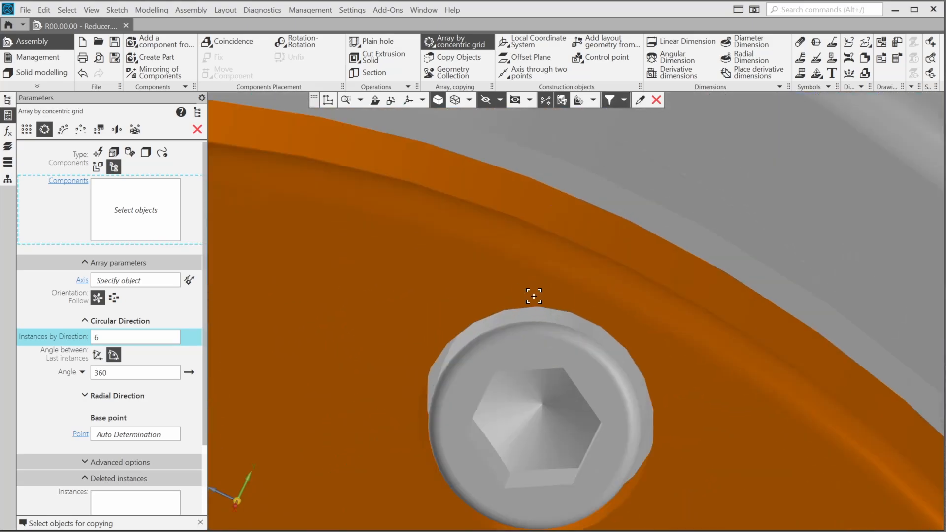
click(518, 340)
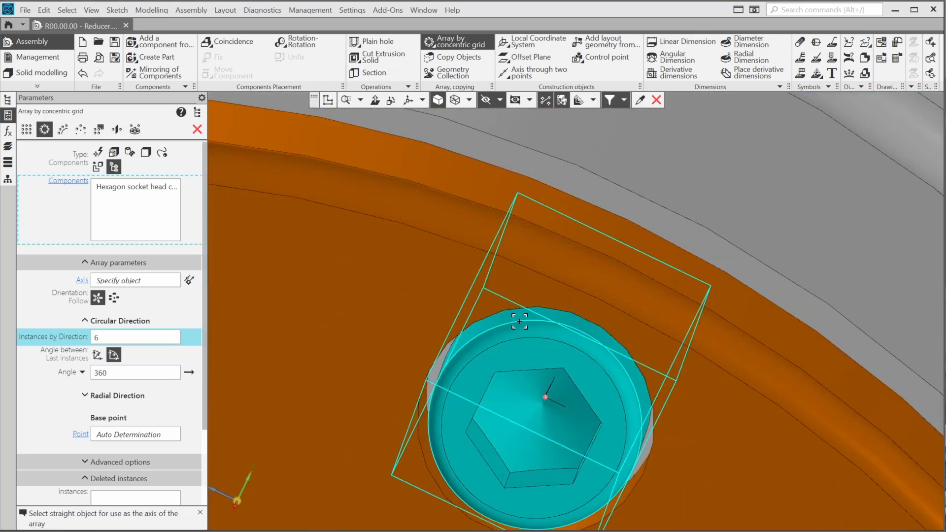
middle_drag(517, 340, 644, 459)
click(644, 459)
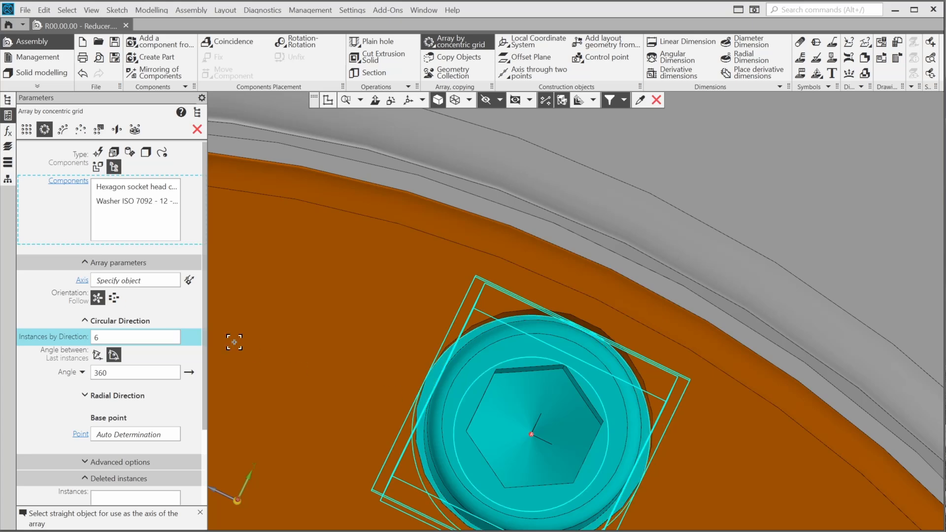
scroll(598, 291, down, 3)
scroll(598, 291, down, 5)
scroll(604, 401, up, 1)
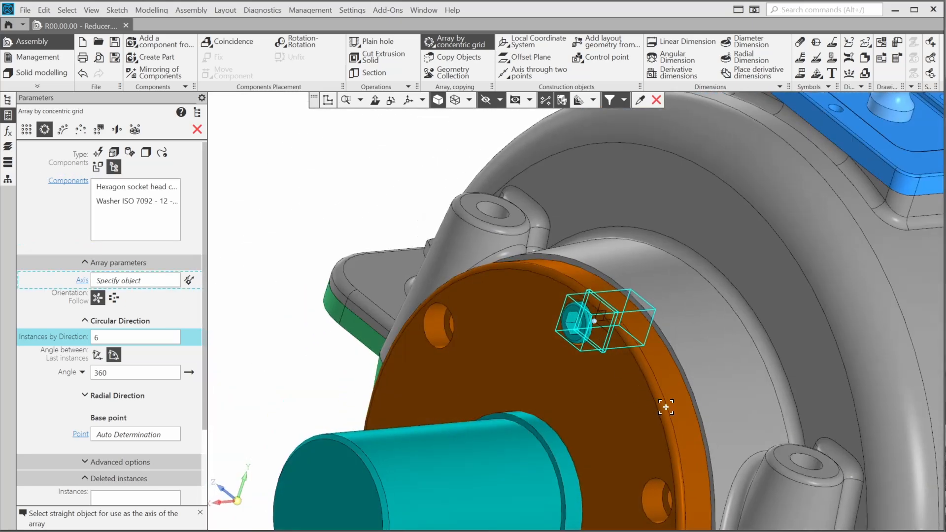
click(668, 404)
scroll(670, 406, down, 6)
middle_click(486, 316)
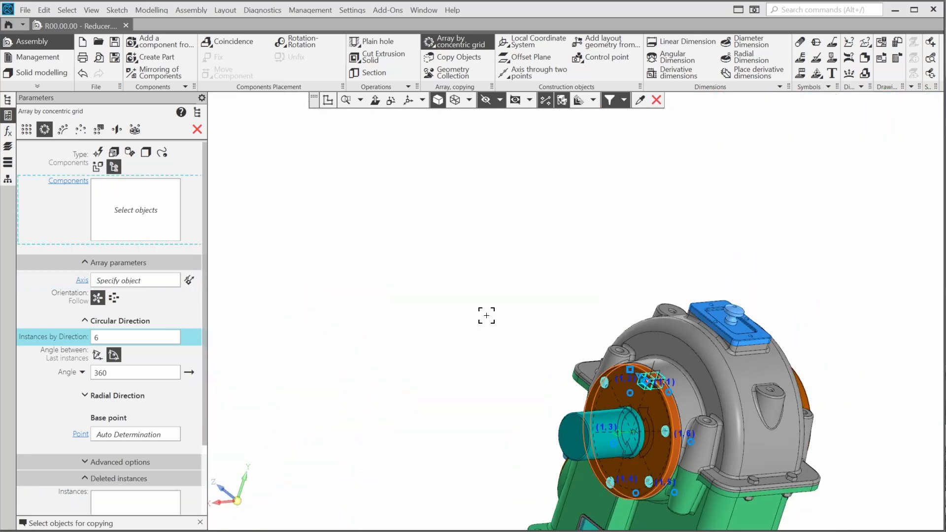
scroll(486, 315, down, 2)
middle_drag(486, 315, 687, 414)
scroll(686, 415, up, 5)
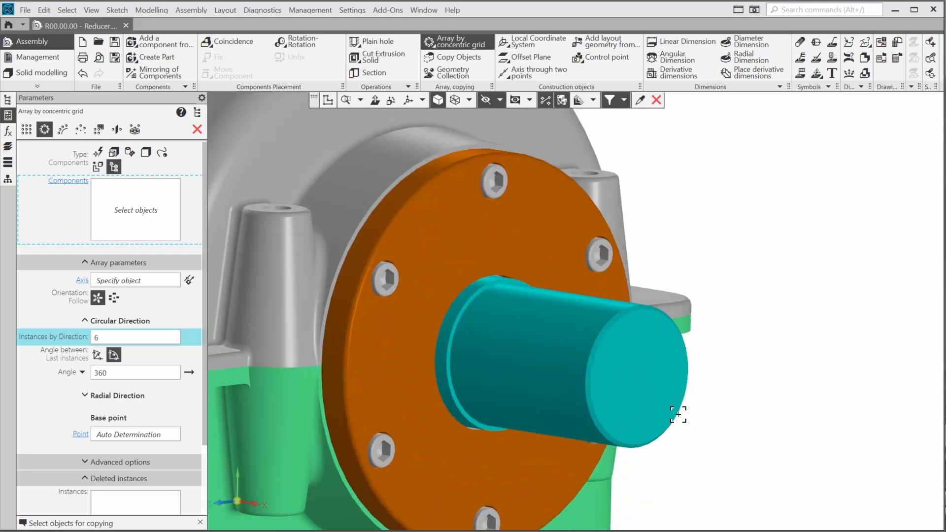
click(197, 130)
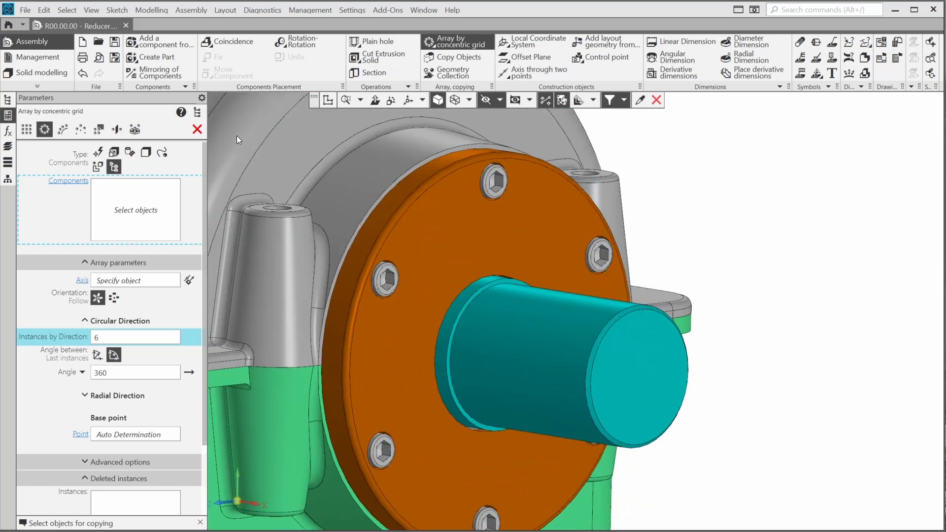
scroll(742, 321, down, 7)
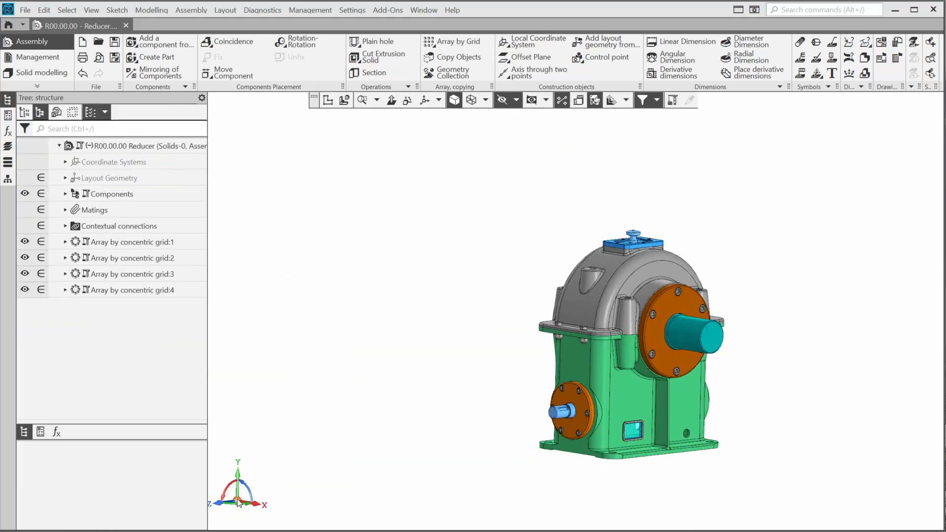
middle_drag(238, 503, 667, 454)
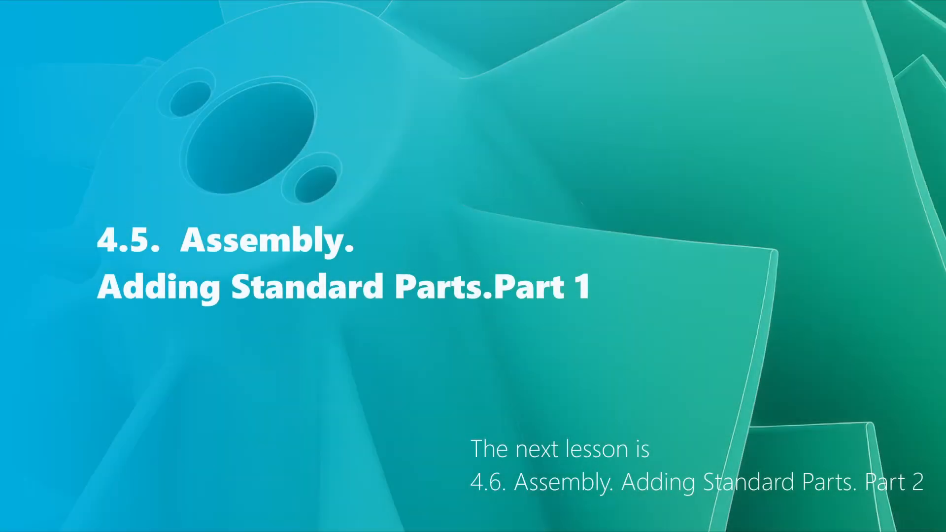